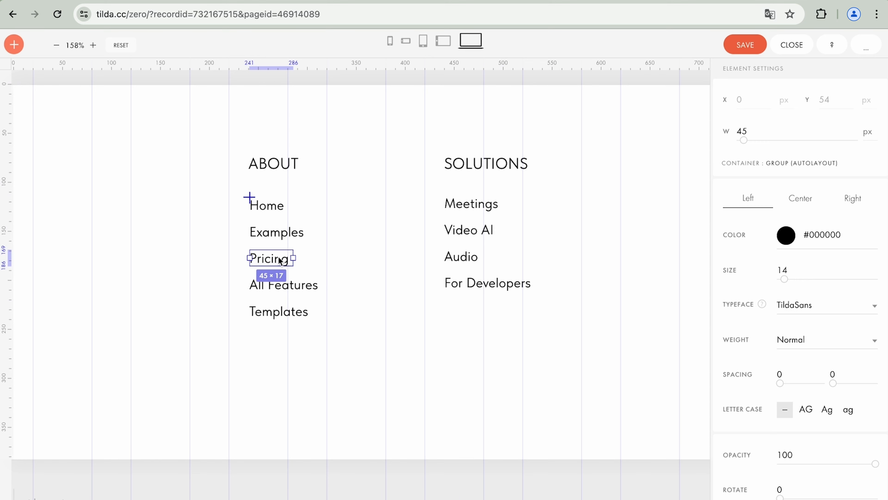
Step: Move the Pricing item up within the ABOUT list
{"action": "left_click_drag", "start_coordinate": [267, 337], "coordinate": [269, 276]}
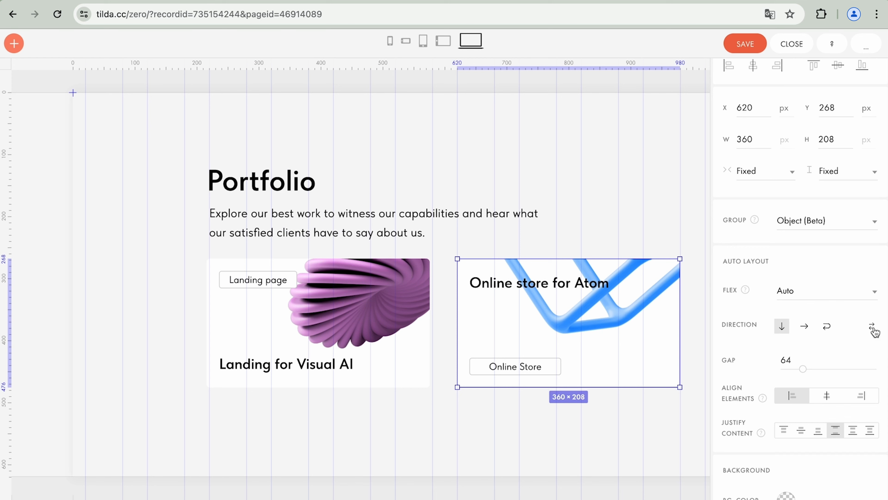
Step: Reverse the element order in the Online store for Atom card and change its content justification
{"action": "left_click", "coordinate": [873, 327]}
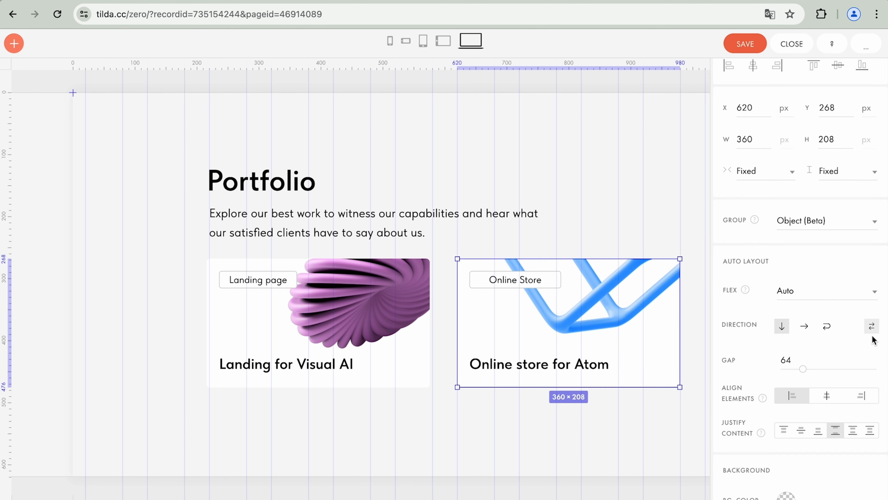
{"action": "left_click", "coordinate": [872, 434]}
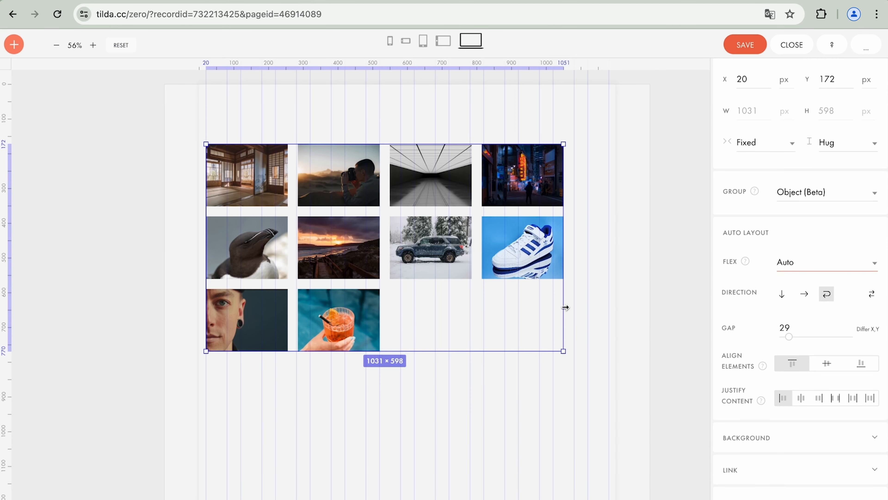
Step: Widen the image gallery group by moving its right edge outward
{"action": "left_click_drag", "start_coordinate": [565, 307], "coordinate": [596, 272]}
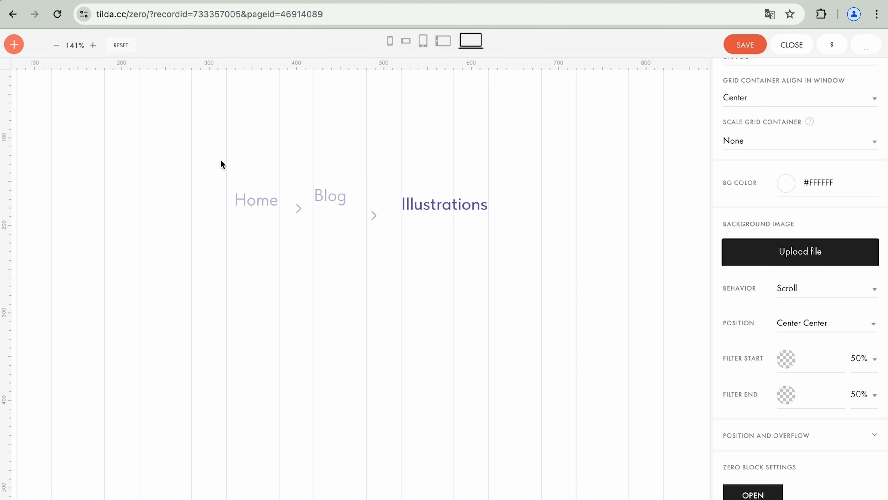
Step: Group the Home, Blog and Illustrations breadcrumb elements with their arrows and set the group type to Object (Beta)
{"action": "left_click_drag", "start_coordinate": [219, 155], "coordinate": [489, 243]}
{"action": "key", "text": "super+g"}
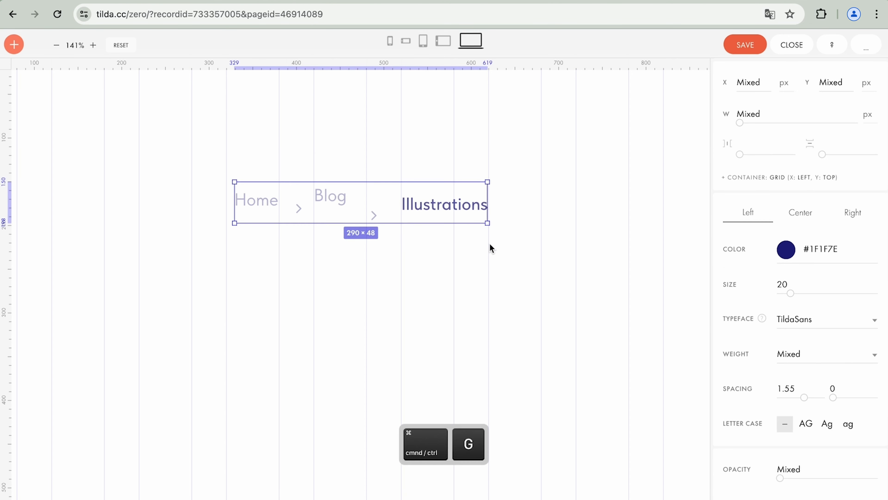
{"action": "left_click", "coordinate": [787, 144]}
{"action": "left_click", "coordinate": [789, 162]}
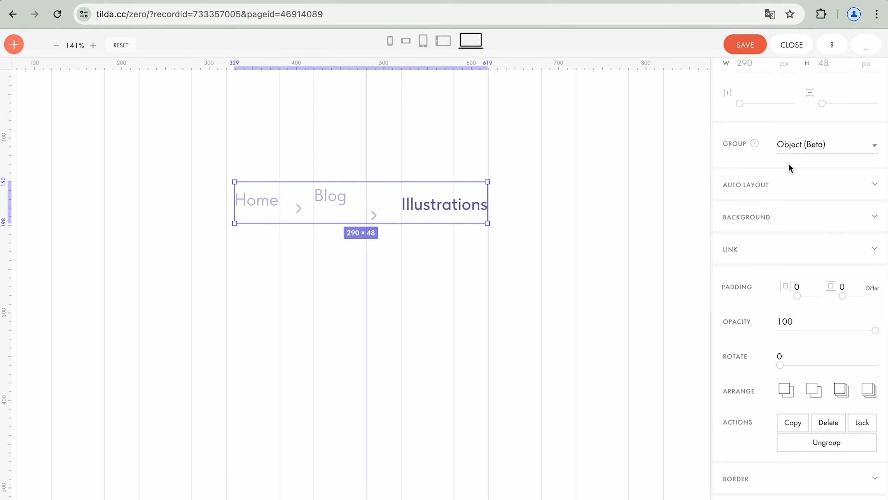
Step: Enable auto layout for the breadcrumb group by setting Flex to Auto
{"action": "left_click", "coordinate": [805, 188]}
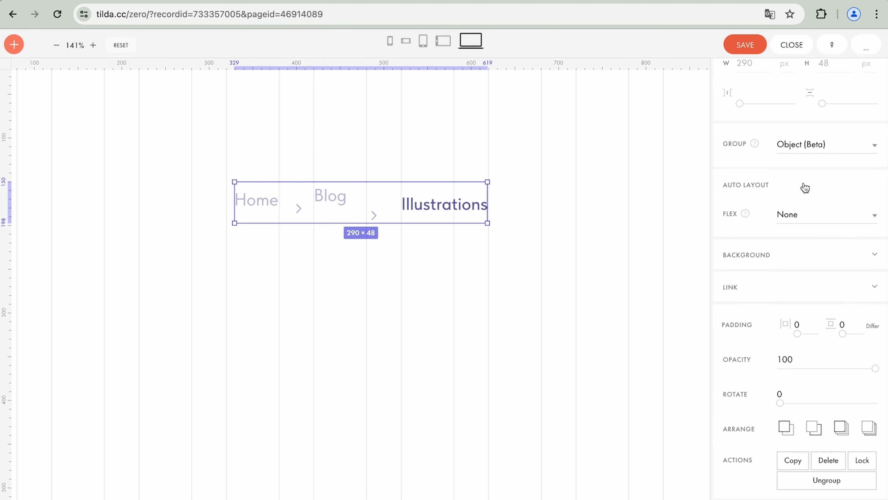
{"action": "left_click", "coordinate": [810, 215]}
{"action": "left_click", "coordinate": [812, 232]}
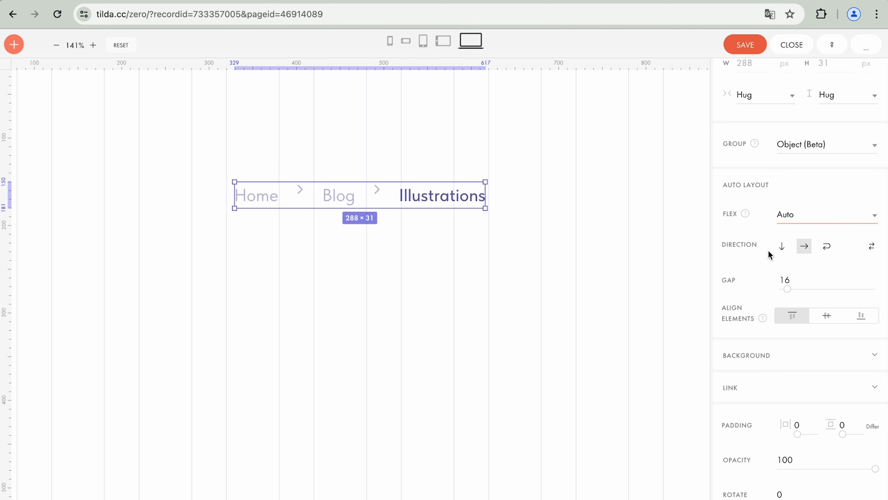
Step: Try the vertical direction and the reversed element order on the breadcrumb group, returning to the original horizontal order
{"action": "left_click", "coordinate": [781, 248]}
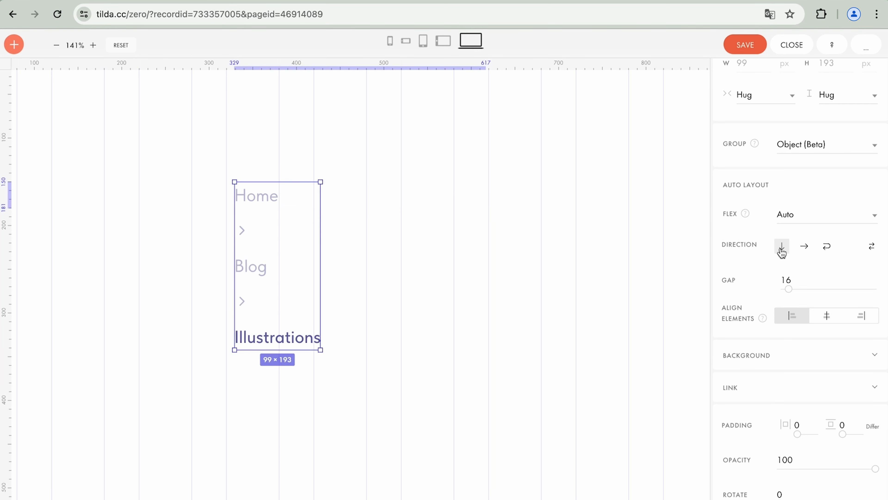
{"action": "left_click", "coordinate": [803, 249]}
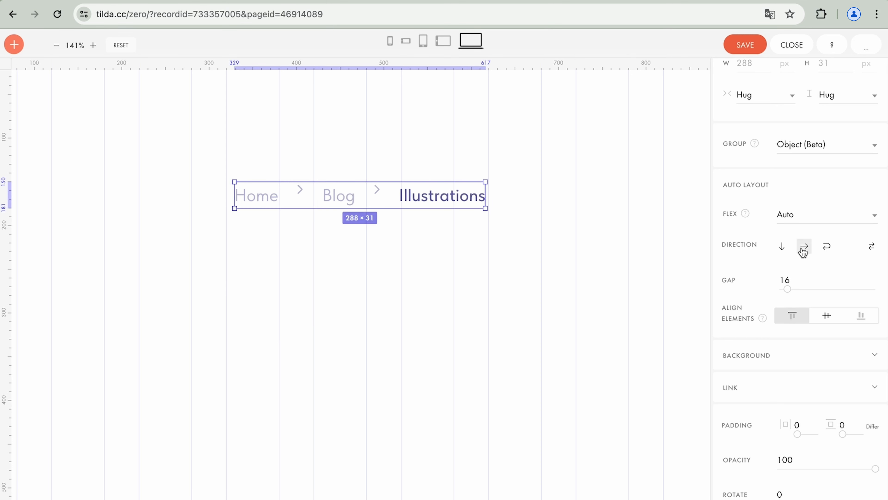
{"action": "left_click", "coordinate": [871, 247]}
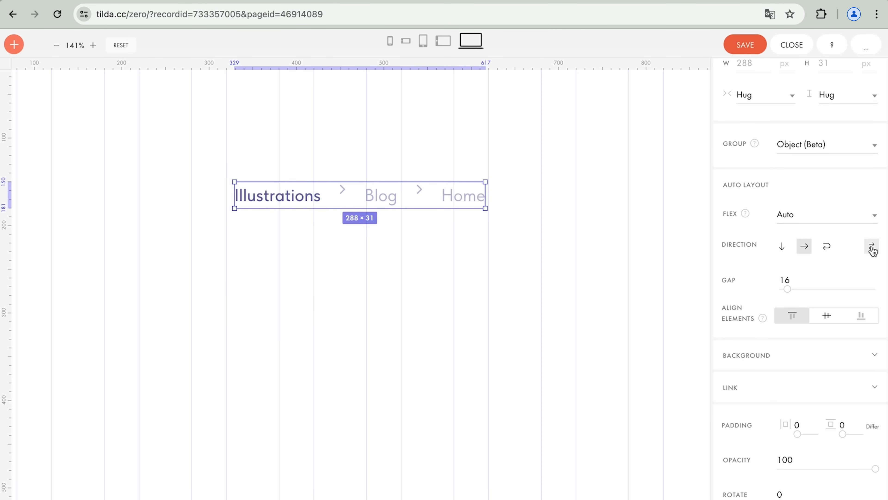
{"action": "left_click", "coordinate": [871, 247]}
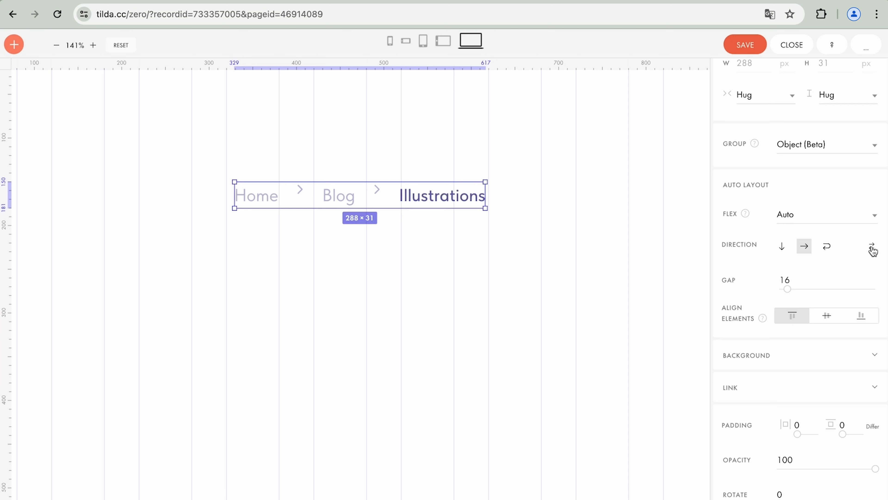
Step: Set the breadcrumb group's gap to 4 and align its elements to the center
{"action": "double_click", "coordinate": [808, 279]}
{"action": "type", "text": "4"}
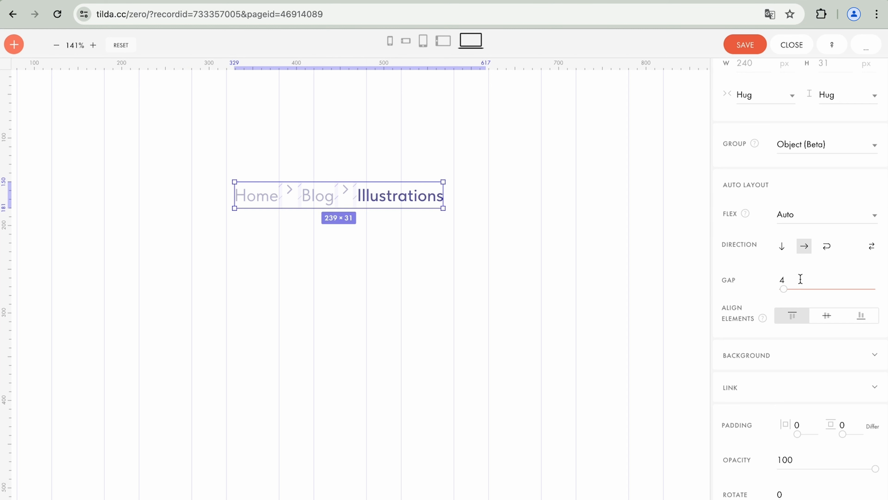
{"action": "left_click", "coordinate": [827, 319]}
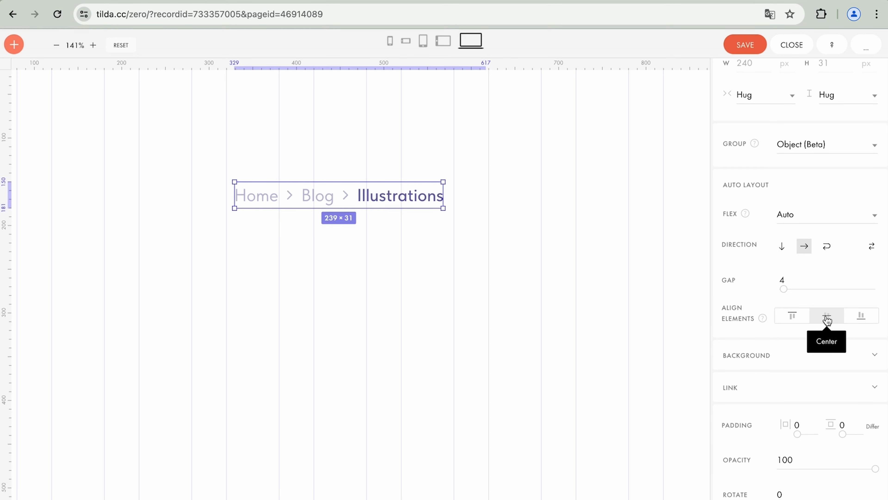
Step: Give the breadcrumb group a light lavender background color
{"action": "left_click", "coordinate": [833, 363]}
{"action": "left_click", "coordinate": [787, 385]}
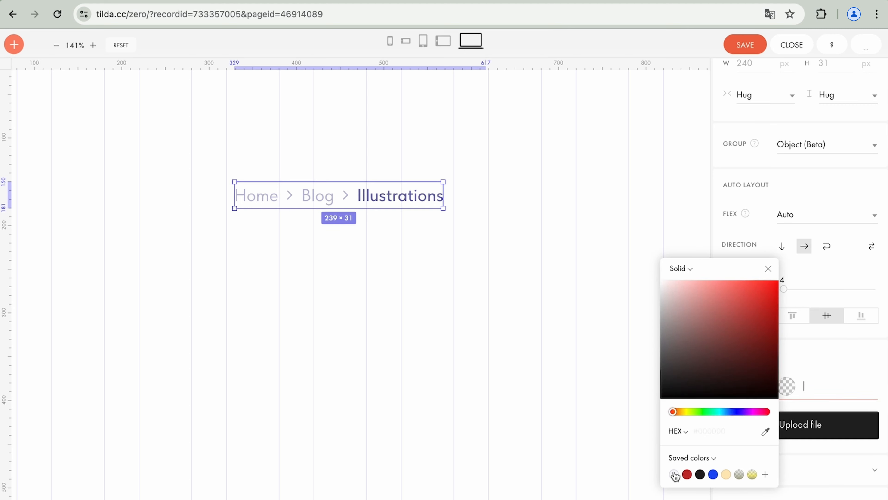
{"action": "left_click", "coordinate": [823, 447]}
Step: Set the breadcrumb group's padding to 10 vertically and 13 horizontally
{"action": "scroll", "coordinate": [823, 447], "scroll_direction": "down", "scroll_amount": 10}
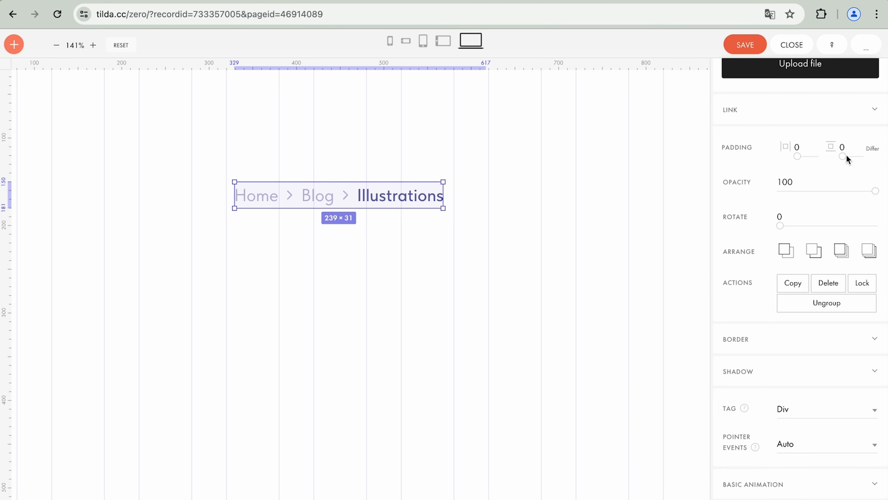
{"action": "left_click", "coordinate": [849, 154]}
{"action": "key", "text": "BackSpace"}
{"action": "type", "text": "10"}
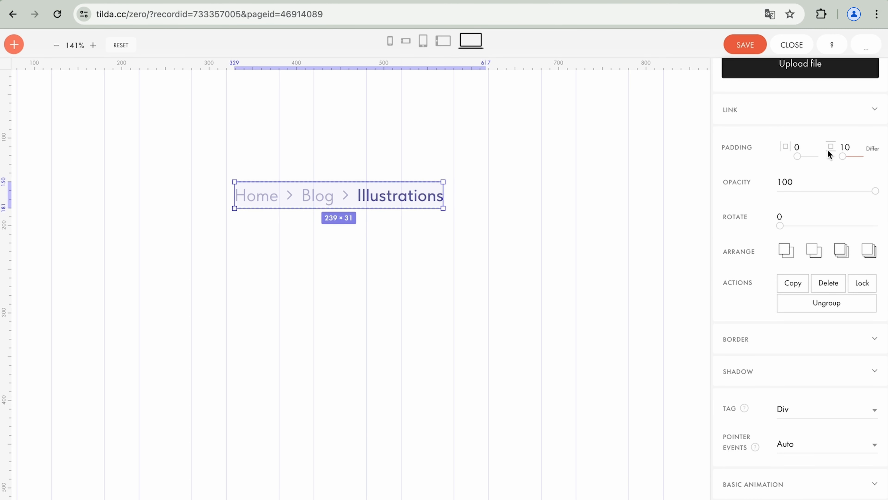
{"action": "left_click", "coordinate": [809, 148]}
{"action": "key", "text": "BackSpace"}
{"action": "type", "text": "13"}
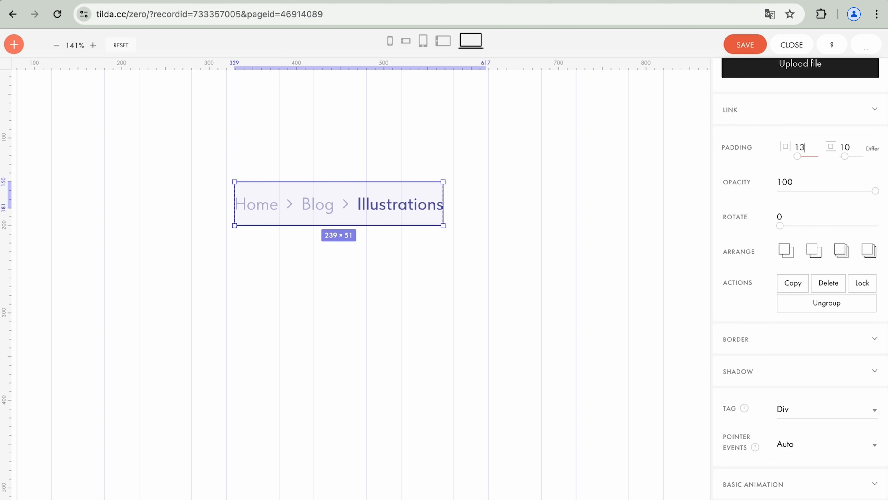
{"action": "key", "text": "Return"}
Step: Round the breadcrumb group's corners with a border radius of 6
{"action": "left_click", "coordinate": [871, 345]}
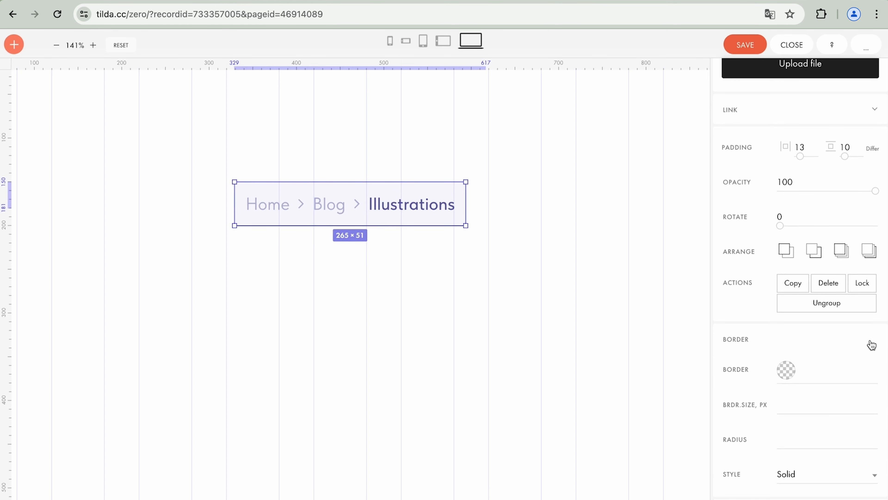
{"action": "left_click", "coordinate": [802, 438]}
{"action": "type", "text": "6"}
{"action": "key", "text": "Return"}
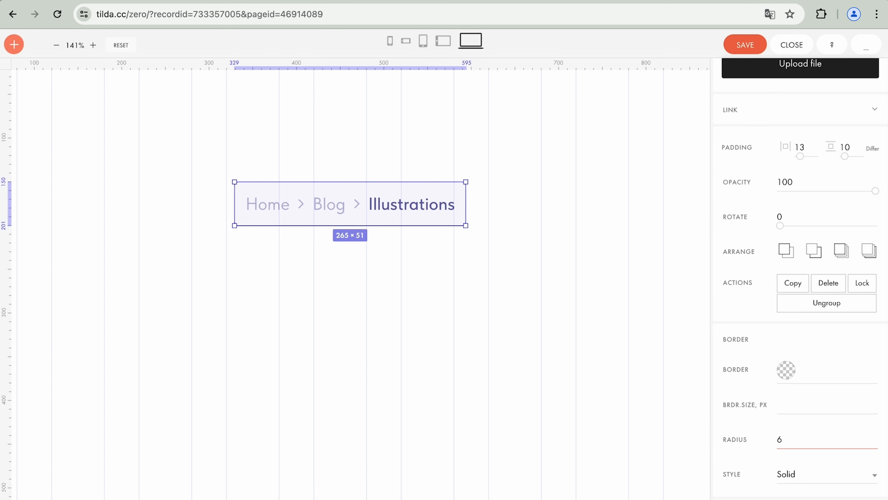
{"action": "left_click", "coordinate": [633, 419]}
Step: Set the breadcrumb group's HTML tag to Nav
{"action": "left_click", "coordinate": [430, 210]}
{"action": "scroll", "coordinate": [779, 379], "scroll_direction": "down", "scroll_amount": 10}
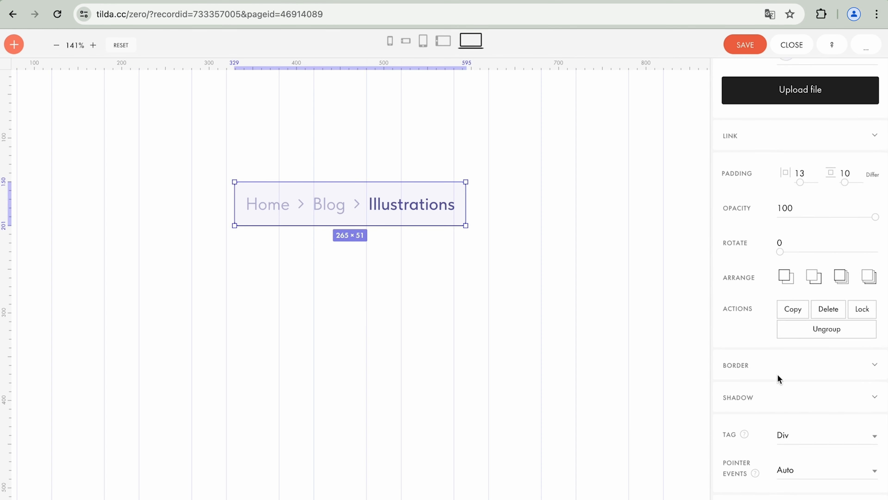
{"action": "left_click", "coordinate": [802, 338]}
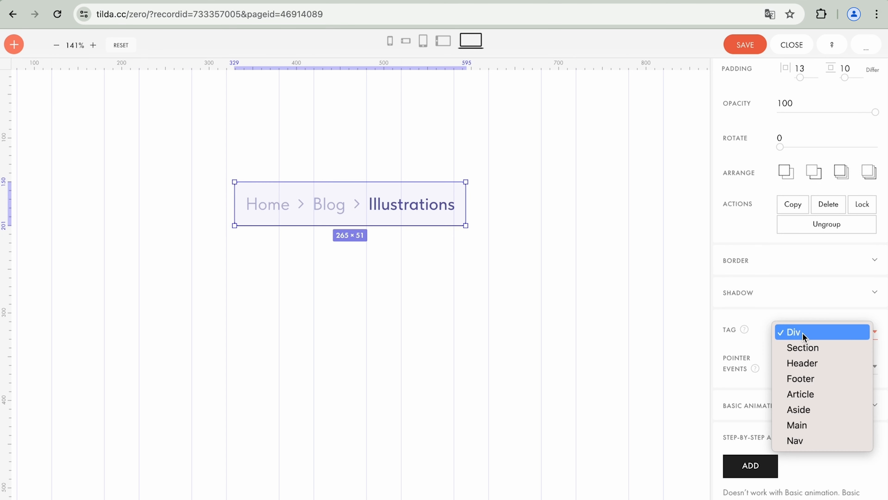
{"action": "left_click", "coordinate": [795, 439]}
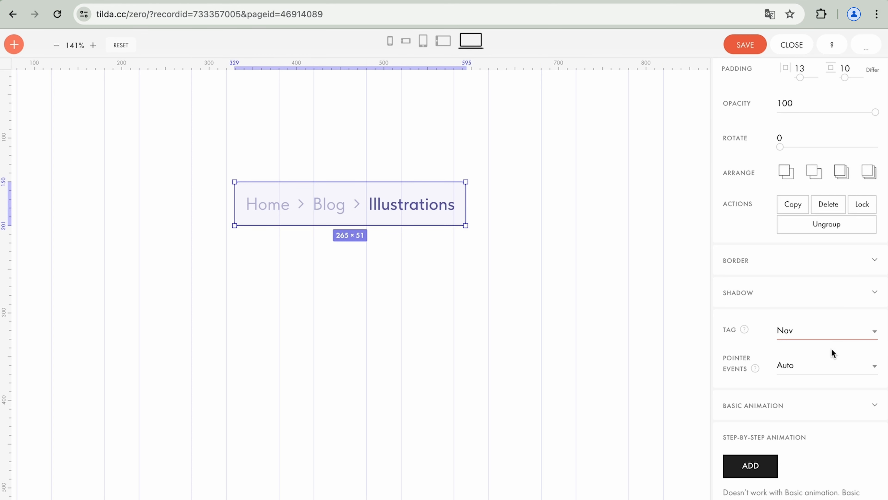
{"action": "left_click", "coordinate": [472, 263]}
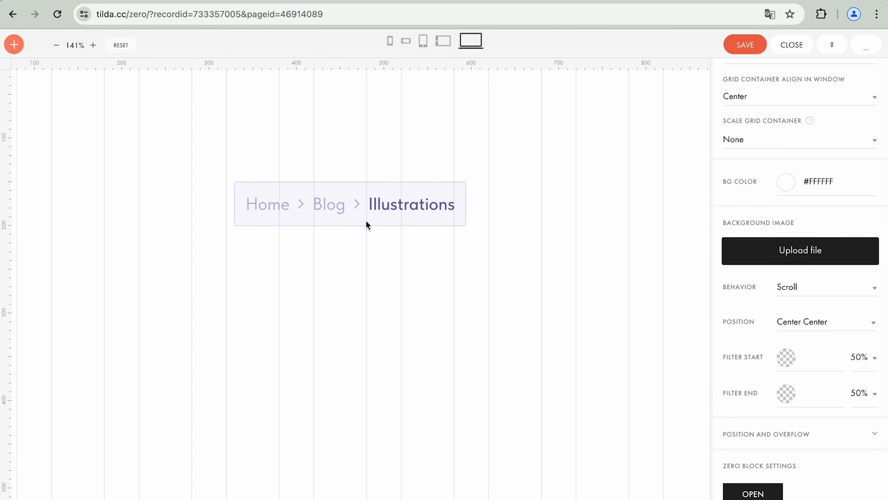
Step: Duplicate the second arrow together with the Illustrations text inside the breadcrumb group
{"action": "left_click", "coordinate": [357, 205]}
{"action": "left_click", "coordinate": [357, 205]}
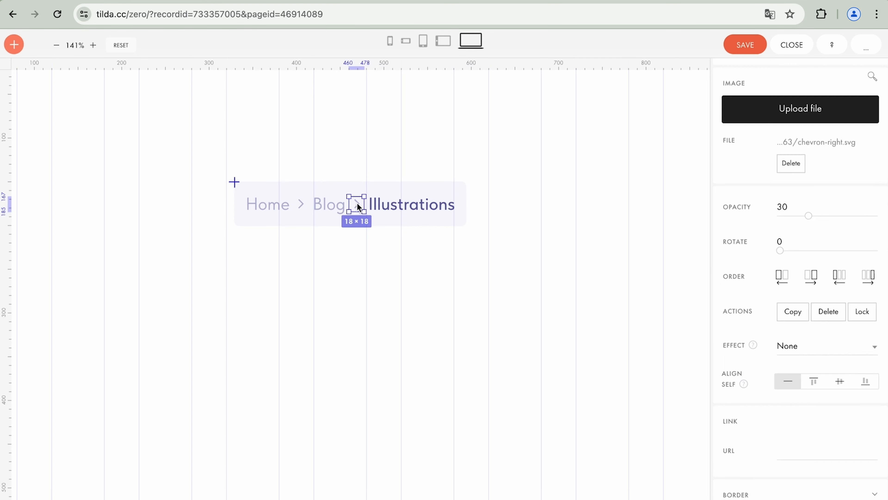
{"action": "left_click", "coordinate": [387, 203]}
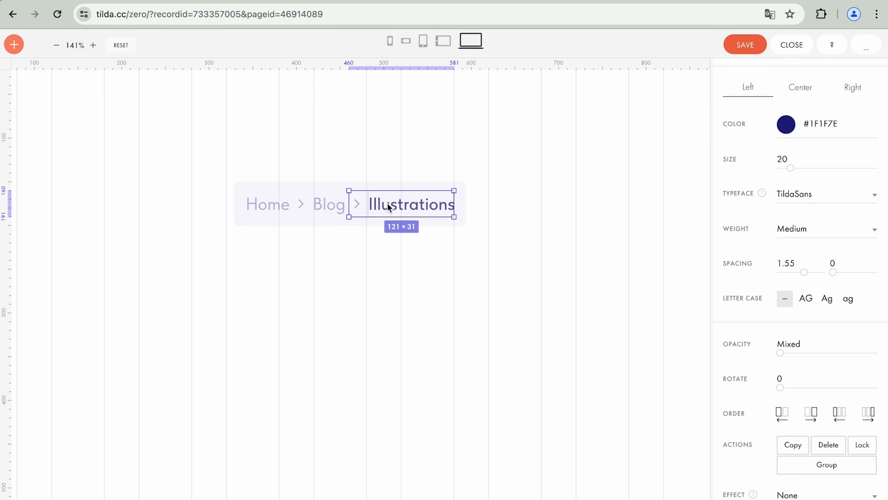
{"action": "key", "text": "super+c"}
{"action": "key", "text": "super+v"}
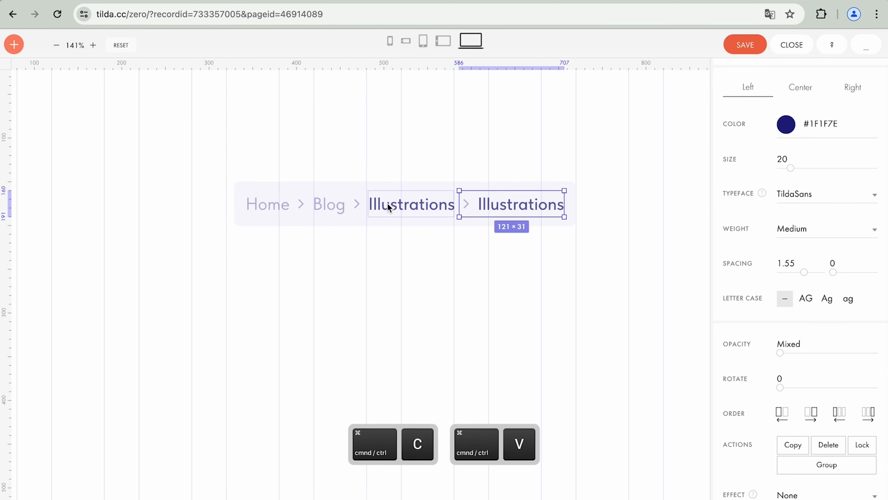
Step: Change the duplicated Illustrations text at the end of the breadcrumb to "Flat"
{"action": "double_click", "coordinate": [501, 206]}
{"action": "double_click", "coordinate": [501, 205]}
{"action": "type", "text": "Flat"}
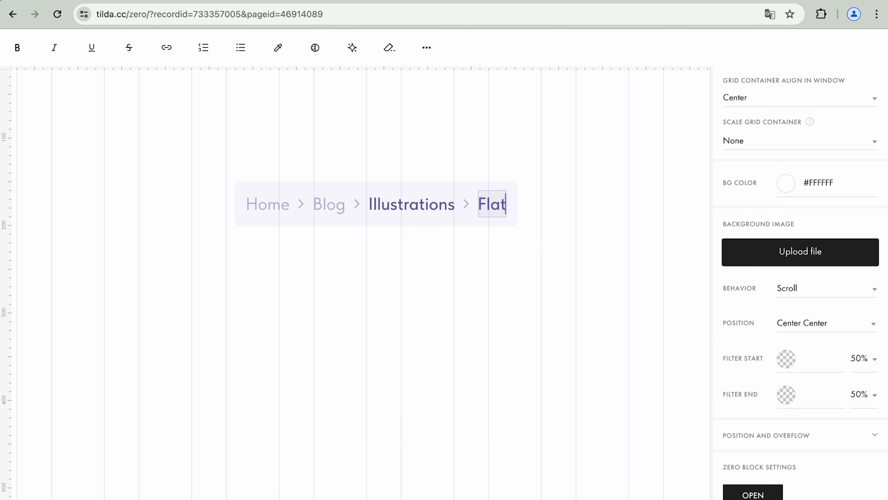
{"action": "left_click", "coordinate": [556, 224]}
Step: Lower the opacity of the Illustrations breadcrumb text to 30
{"action": "left_click", "coordinate": [423, 210]}
{"action": "left_click_drag", "start_coordinate": [847, 353], "coordinate": [808, 353]}
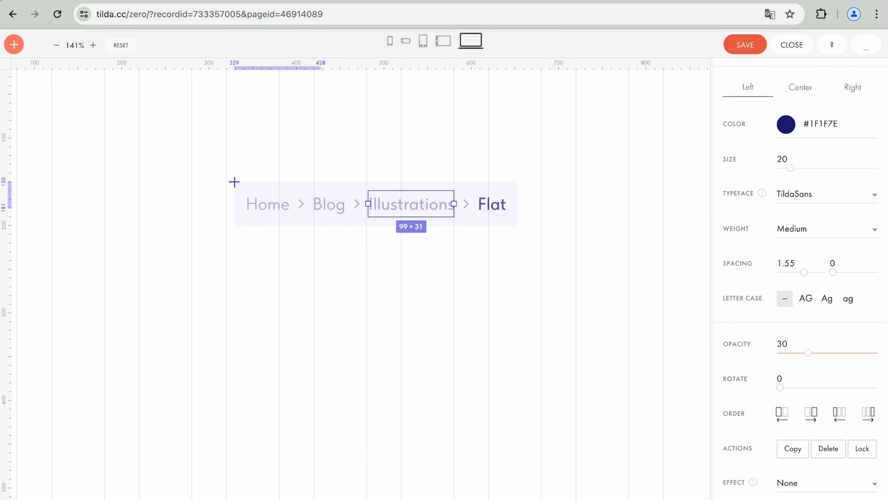
{"action": "left_click", "coordinate": [522, 242]}
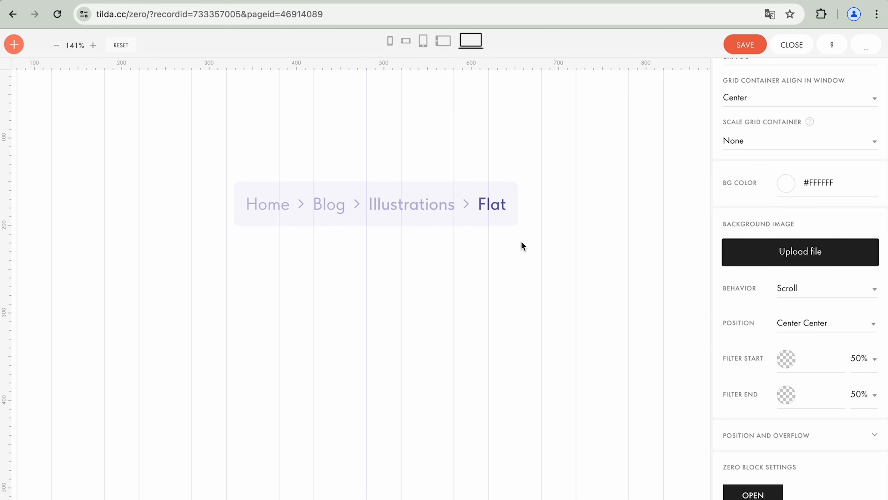
Step: Select the Flat breadcrumb text and go through its remaining element settings
{"action": "left_click", "coordinate": [497, 210]}
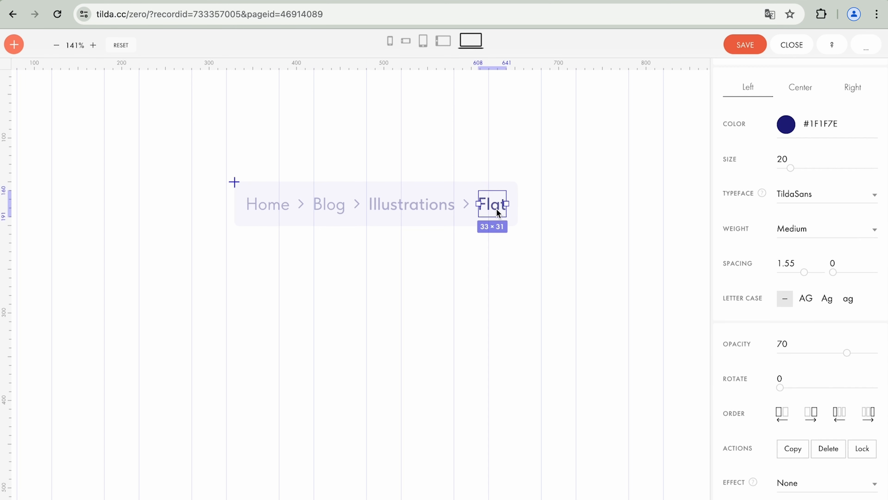
{"action": "scroll", "coordinate": [736, 360], "scroll_direction": "down", "scroll_amount": 7}
{"action": "left_click", "coordinate": [801, 332]}
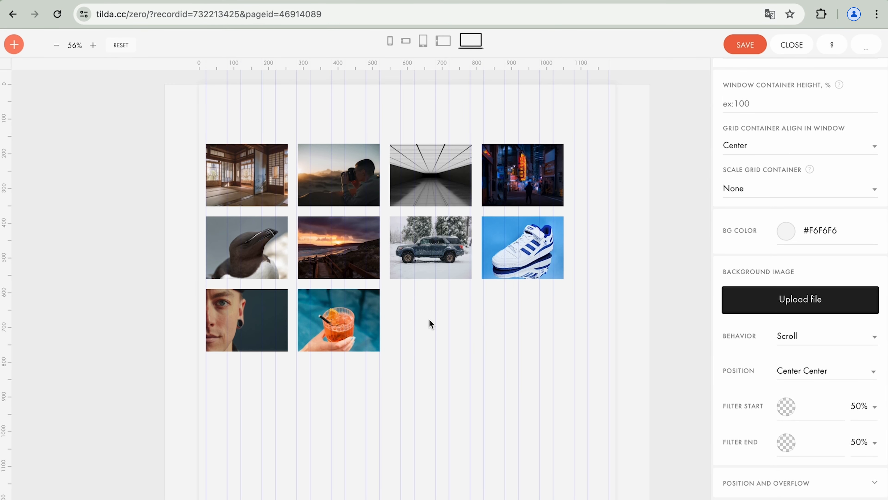
Step: Group all ten gallery images and set the group type to Object (Beta)
{"action": "key", "text": "ctrl+a"}
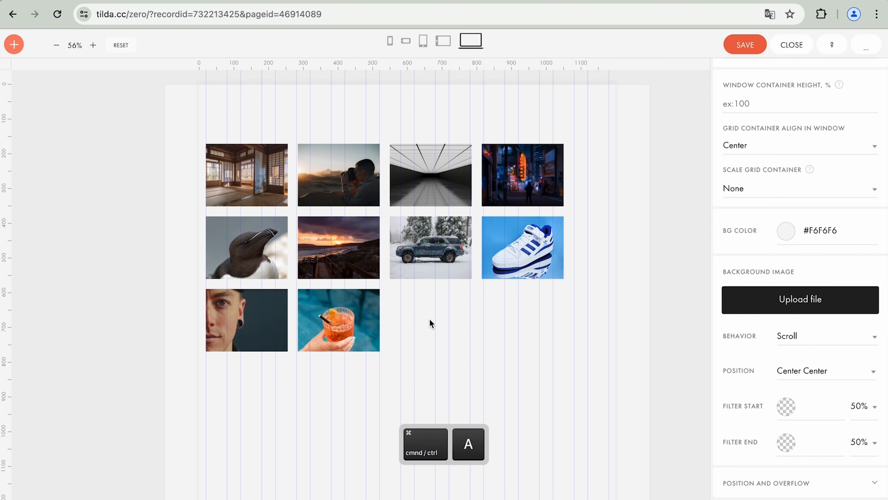
{"action": "key", "text": "ctrl+g"}
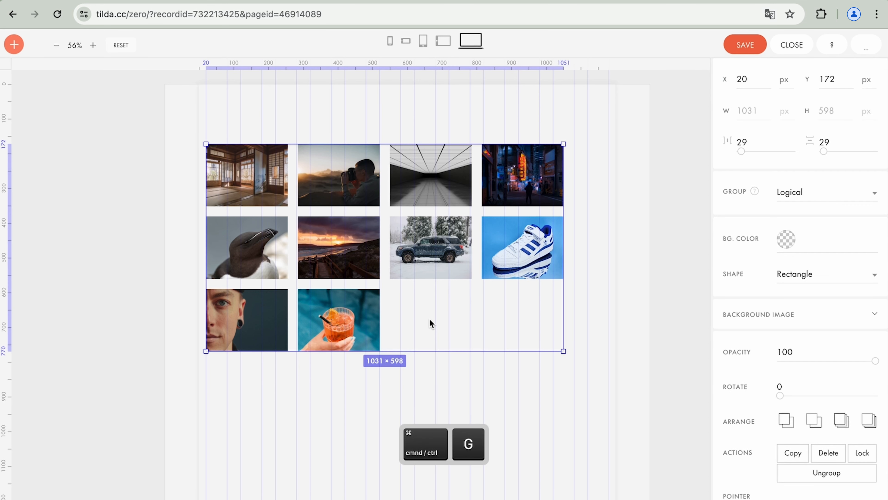
{"action": "left_click", "coordinate": [853, 196]}
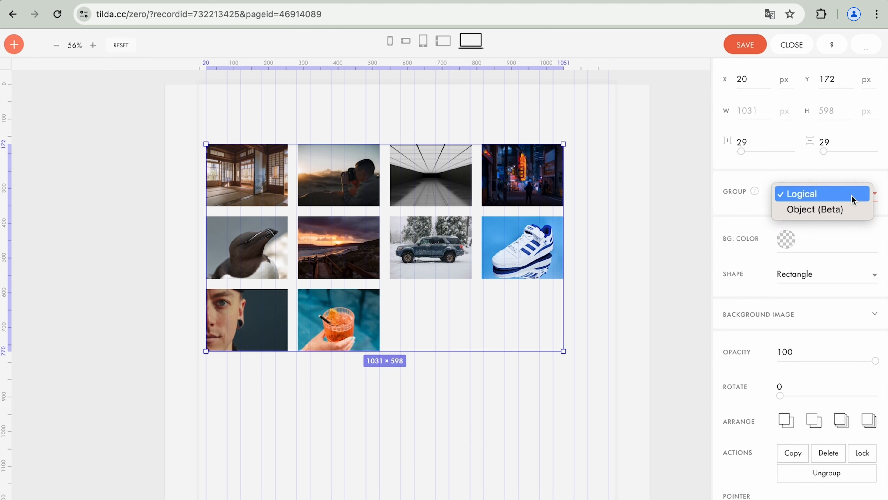
{"action": "left_click", "coordinate": [852, 210]}
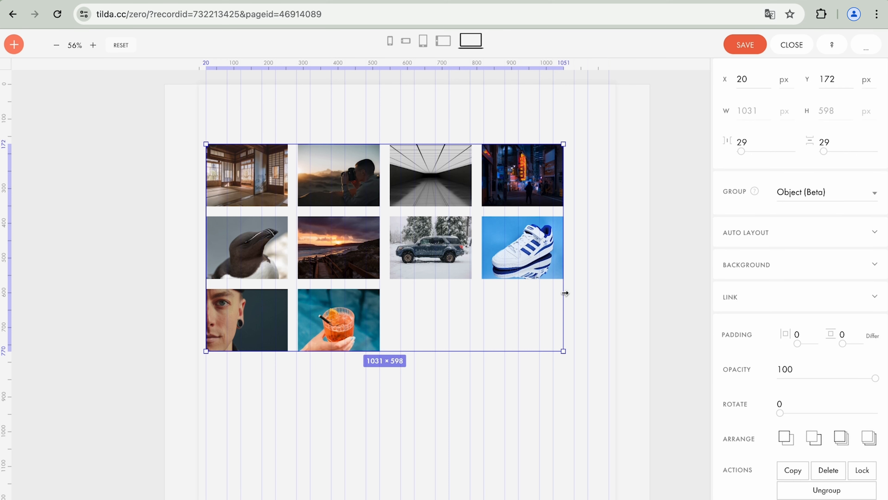
Step: Try scaling the image group down to about 705 × 409 px and undo the resize
{"action": "left_click_drag", "start_coordinate": [563, 293], "coordinate": [528, 295]}
{"action": "left_click_drag", "start_coordinate": [515, 295], "coordinate": [451, 287]}
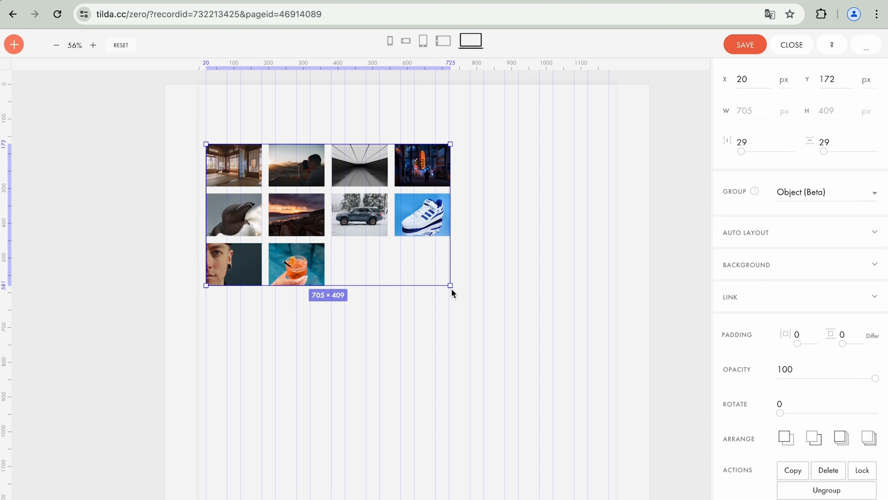
{"action": "key", "text": "ctrl+z"}
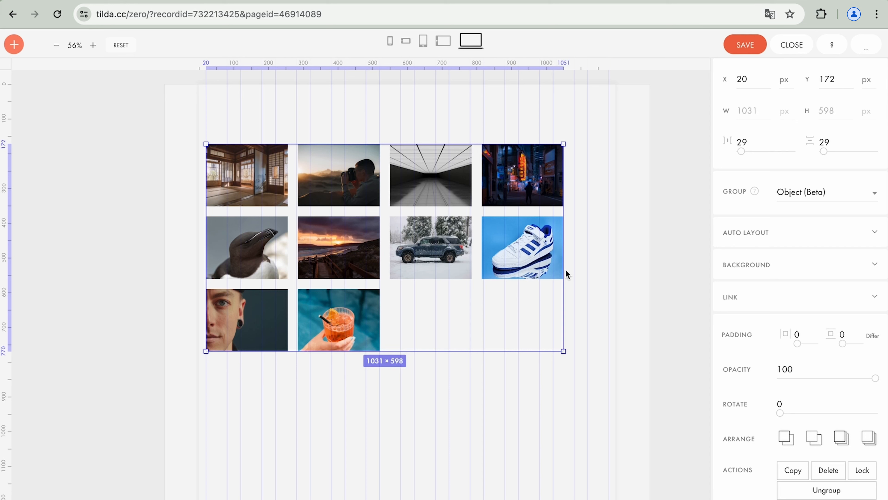
Step: Set the image group's auto layout Flex to Auto and widen the group to about 1116 px
{"action": "left_click", "coordinate": [860, 236]}
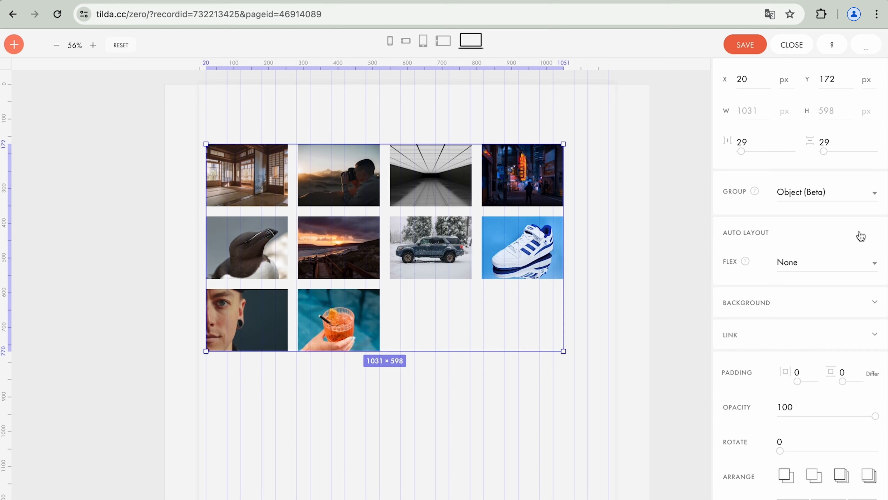
{"action": "left_click", "coordinate": [862, 263]}
{"action": "left_click", "coordinate": [859, 280]}
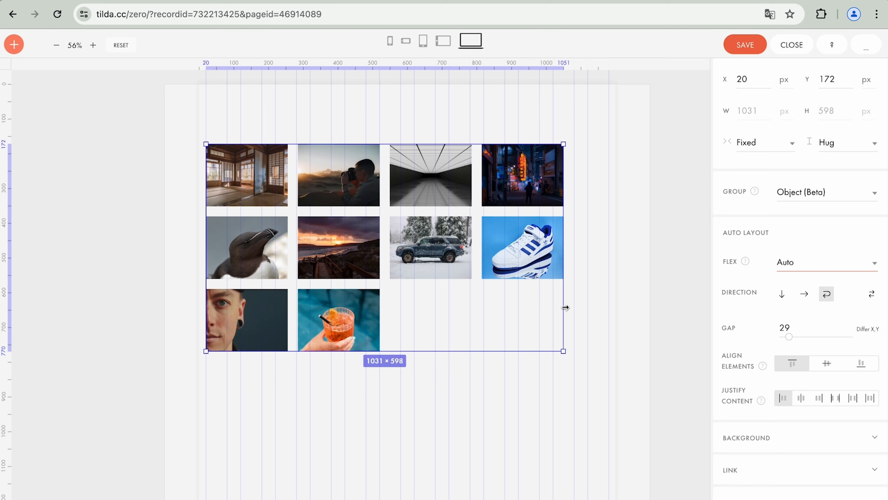
{"action": "left_click_drag", "start_coordinate": [566, 307], "coordinate": [594, 272]}
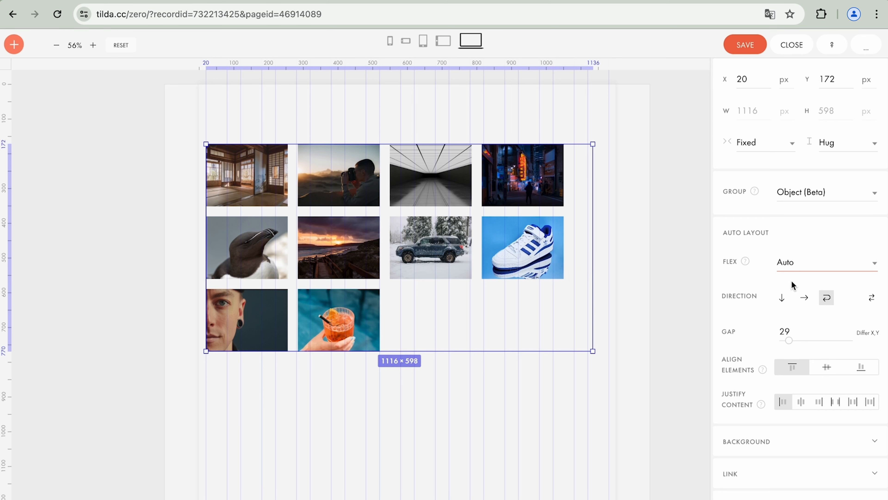
Step: Toggle the gallery's reversed order on and off, and set a separate vertical gap of 19 between its rows
{"action": "left_click", "coordinate": [870, 302]}
{"action": "left_click", "coordinate": [871, 302]}
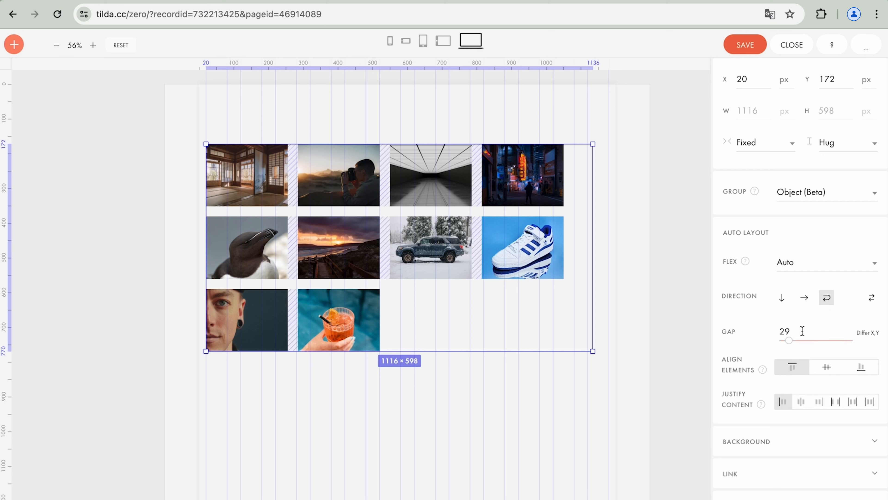
{"action": "left_click", "coordinate": [871, 333]}
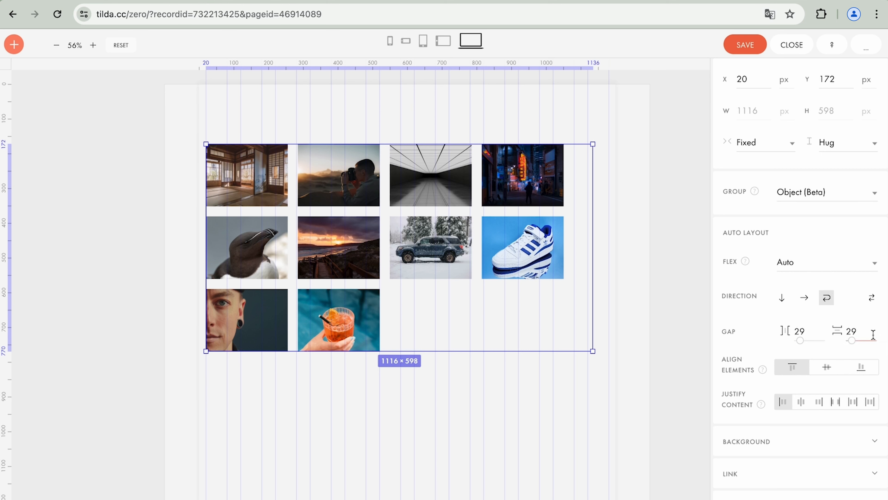
{"action": "double_click", "coordinate": [873, 334]}
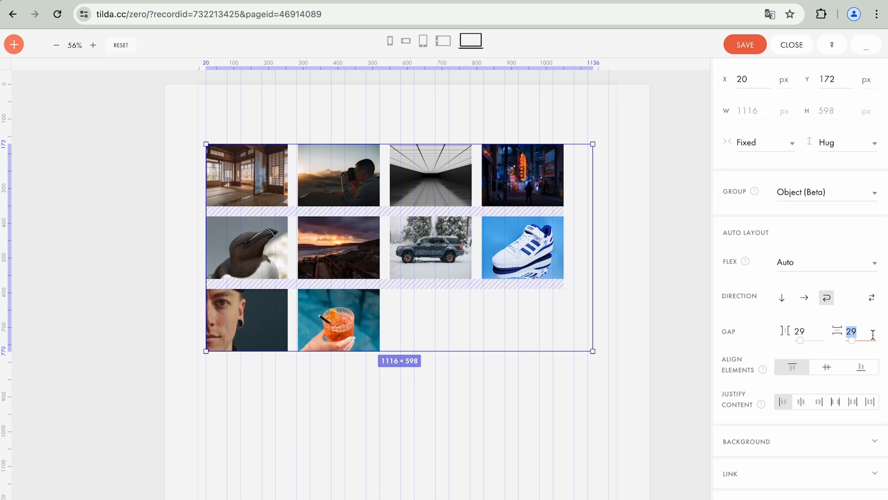
{"action": "type", "text": "19"}
{"action": "key", "text": "Return"}
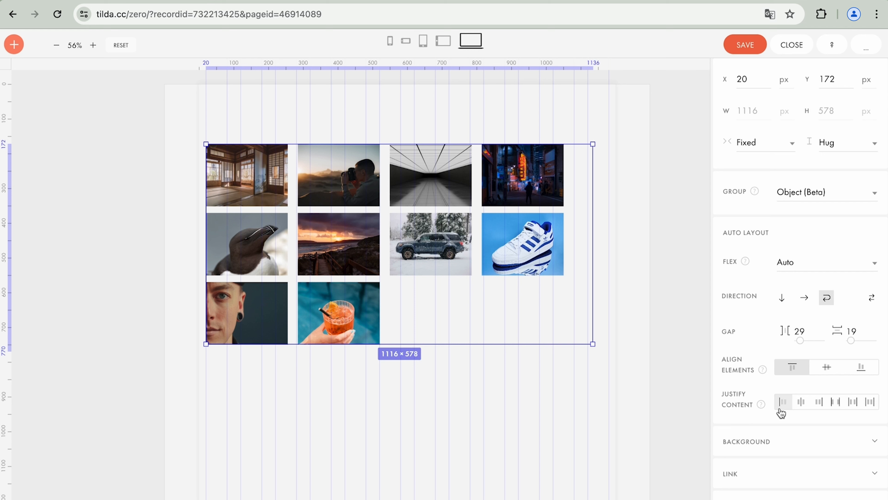
Step: Justify the gallery's content to the right and reduce its horizontal gap to 0
{"action": "left_click", "coordinate": [801, 406]}
{"action": "left_click", "coordinate": [820, 404]}
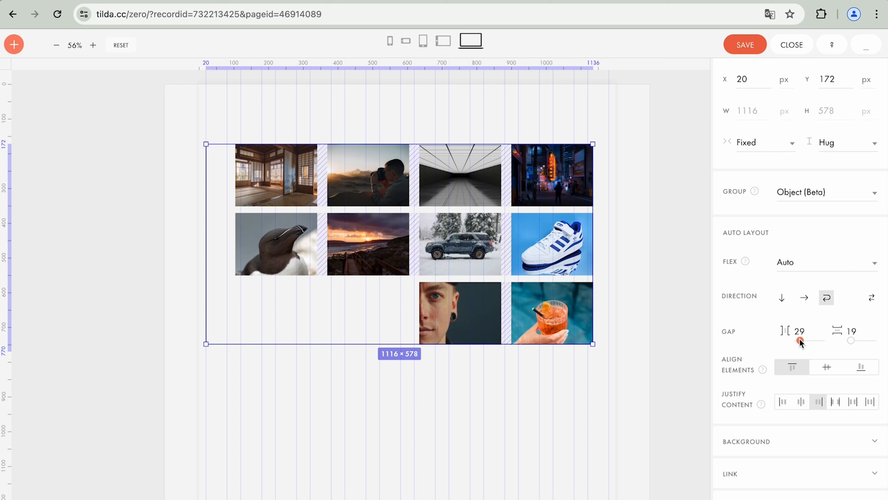
{"action": "left_click_drag", "start_coordinate": [799, 340], "coordinate": [794, 338]}
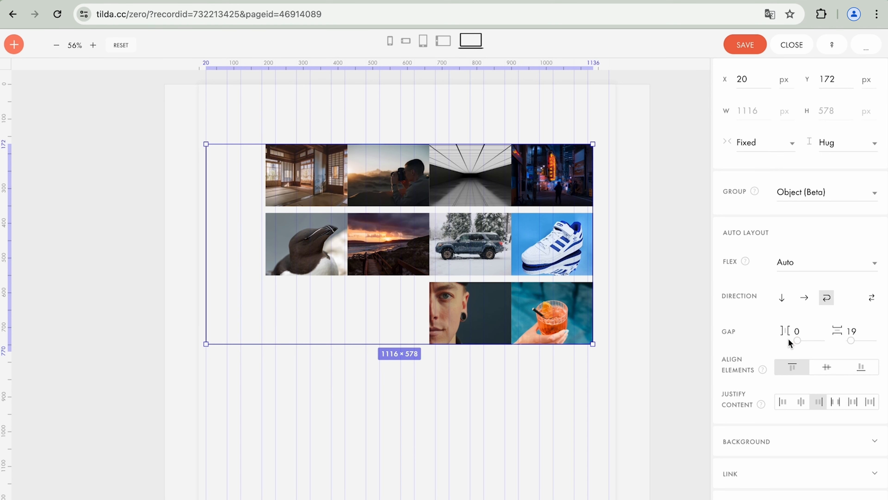
Step: Try Space between and Space around for the gallery's Justify Content, and settle on even spacing
{"action": "left_click", "coordinate": [836, 402]}
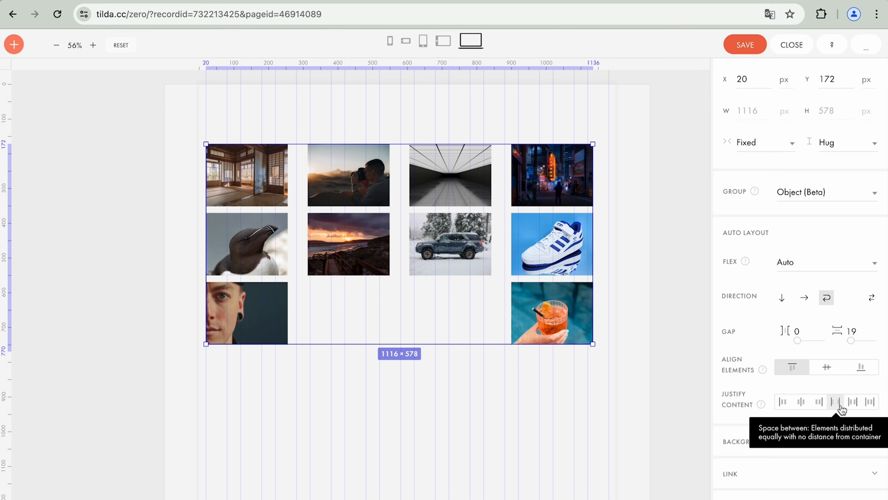
{"action": "left_click", "coordinate": [853, 407]}
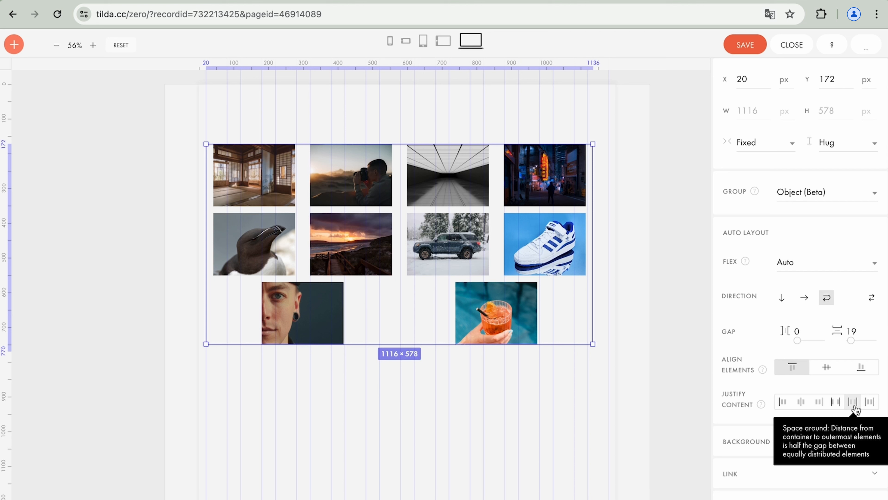
{"action": "left_click", "coordinate": [870, 406]}
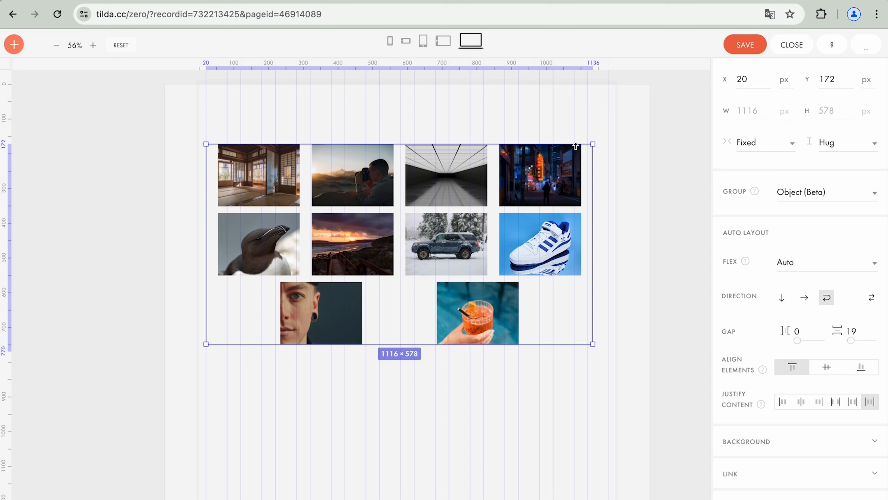
Step: Give the gallery group a fixed height by stretching it to about 939 px
{"action": "left_click", "coordinate": [836, 149]}
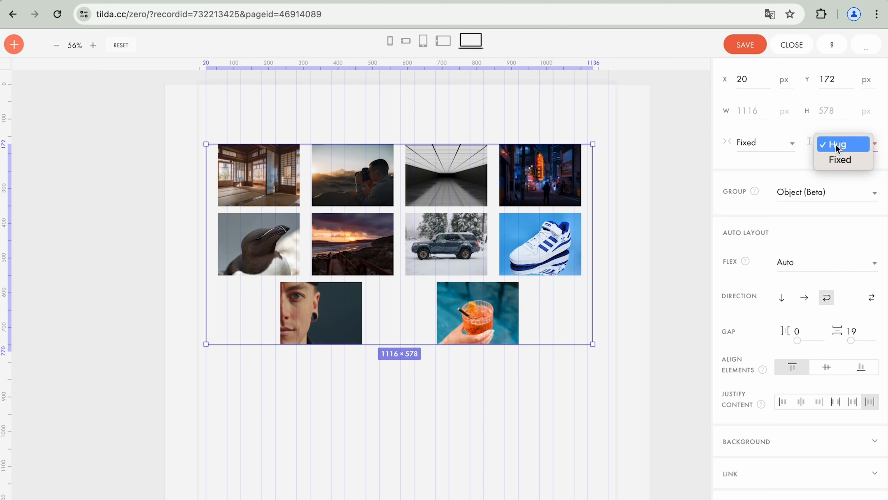
{"action": "left_click", "coordinate": [836, 146]}
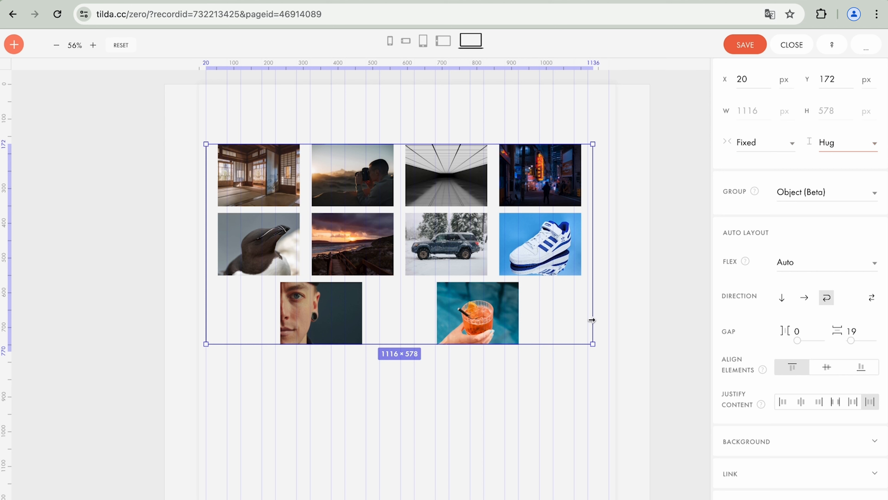
{"action": "left_click_drag", "start_coordinate": [564, 346], "coordinate": [563, 471]}
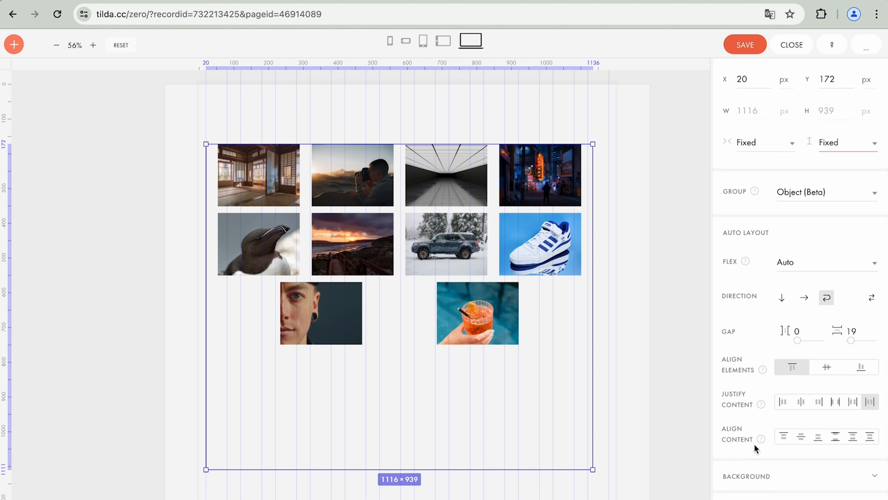
Step: Try the Top, middle, Bottom and Space between options of the gallery's Align Content
{"action": "left_click", "coordinate": [785, 441]}
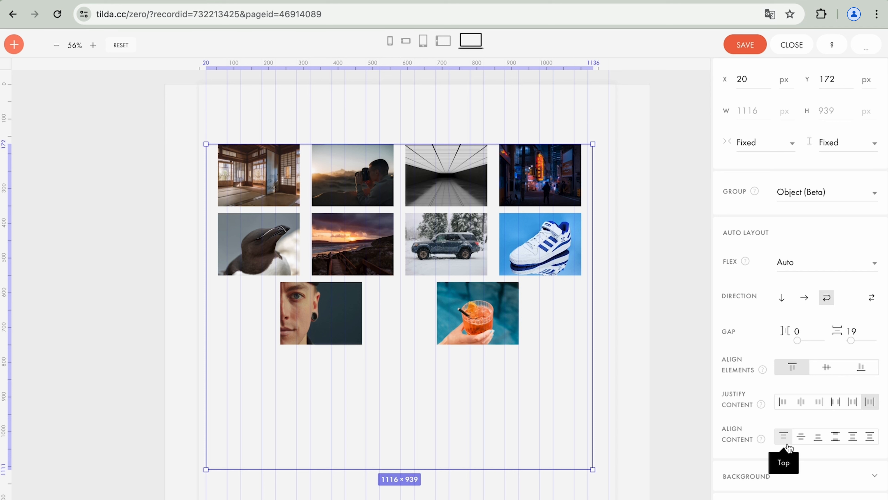
{"action": "left_click", "coordinate": [801, 443]}
{"action": "left_click", "coordinate": [821, 443]}
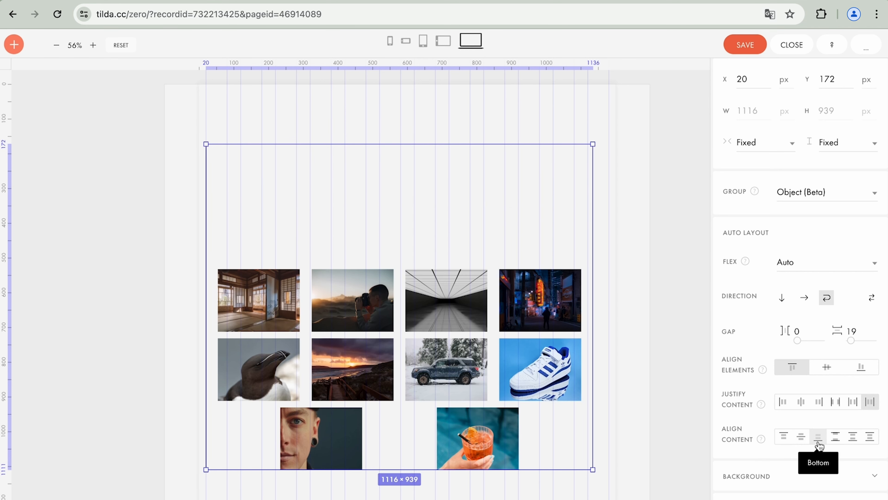
{"action": "left_click", "coordinate": [836, 444]}
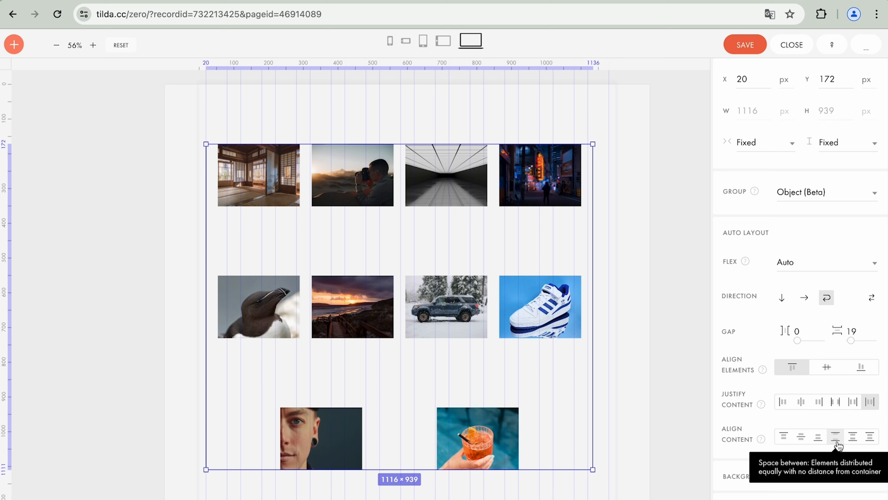
{"action": "left_click", "coordinate": [836, 439]}
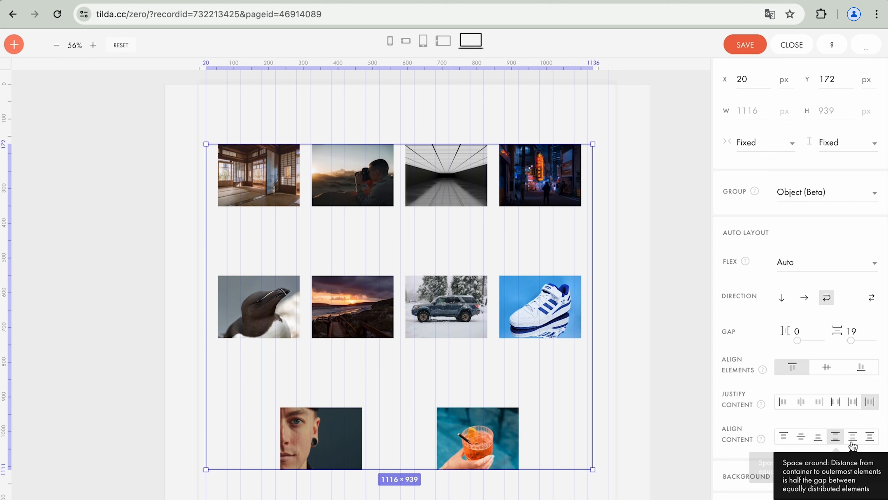
Step: Reduce the gallery's vertical gap to 0 and change its Align Content from Space around to Space evenly
{"action": "left_click", "coordinate": [853, 437]}
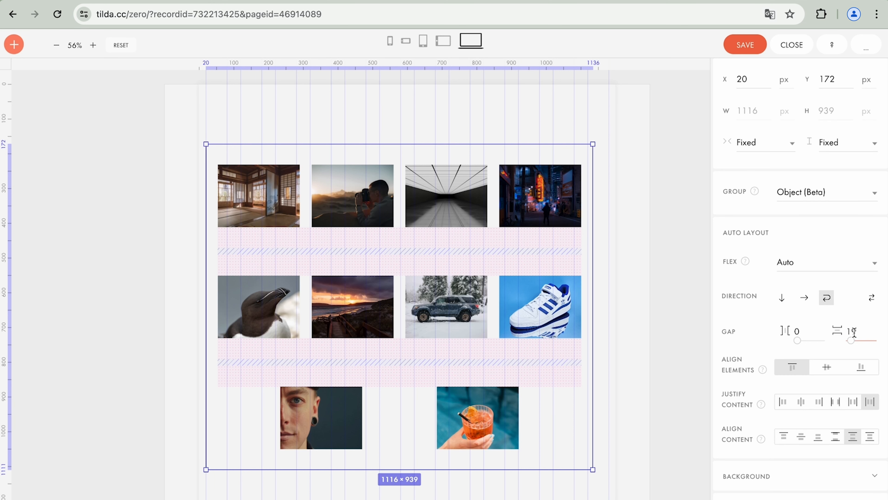
{"action": "left_click_drag", "start_coordinate": [848, 339], "coordinate": [845, 339]}
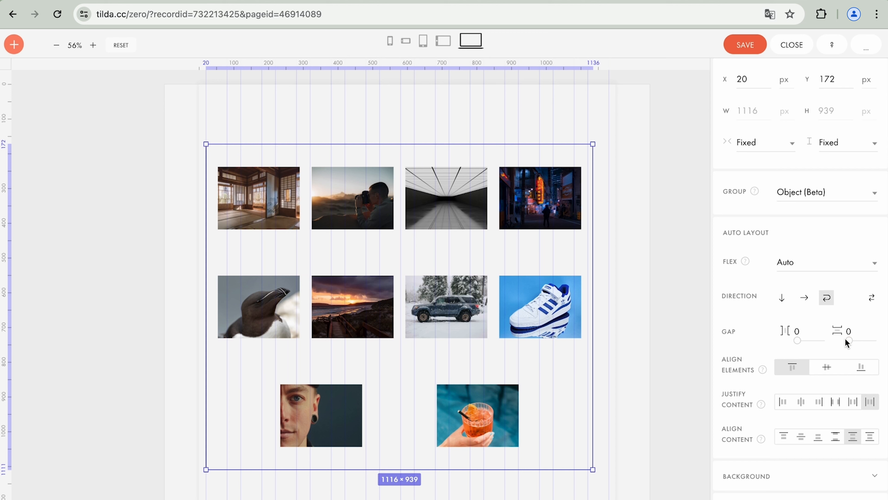
{"action": "left_click", "coordinate": [869, 438]}
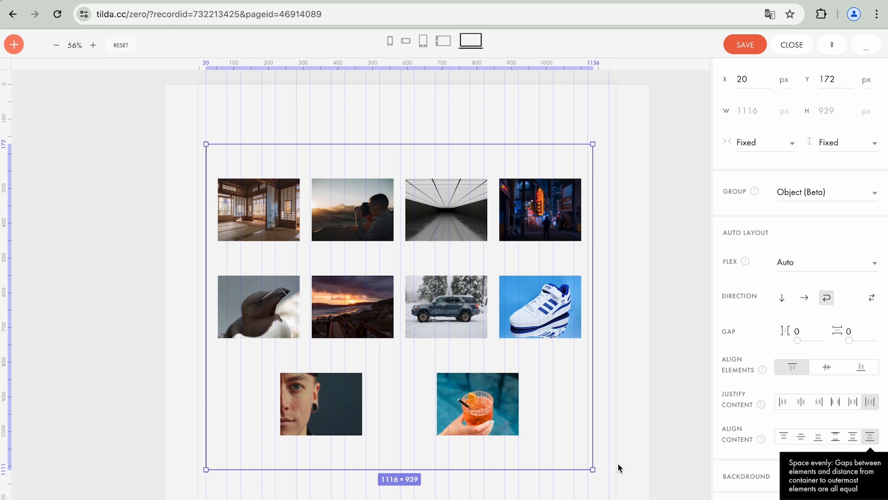
Step: Shorten the gallery group to about 664 px high and move the cocktail image in front of the car image
{"action": "left_click_drag", "start_coordinate": [569, 472], "coordinate": [575, 376]}
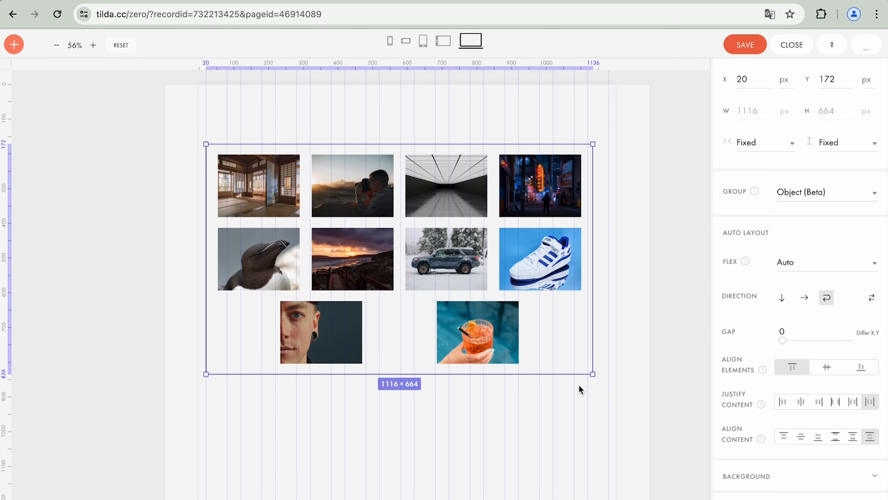
{"action": "left_click_drag", "start_coordinate": [495, 351], "coordinate": [439, 251]}
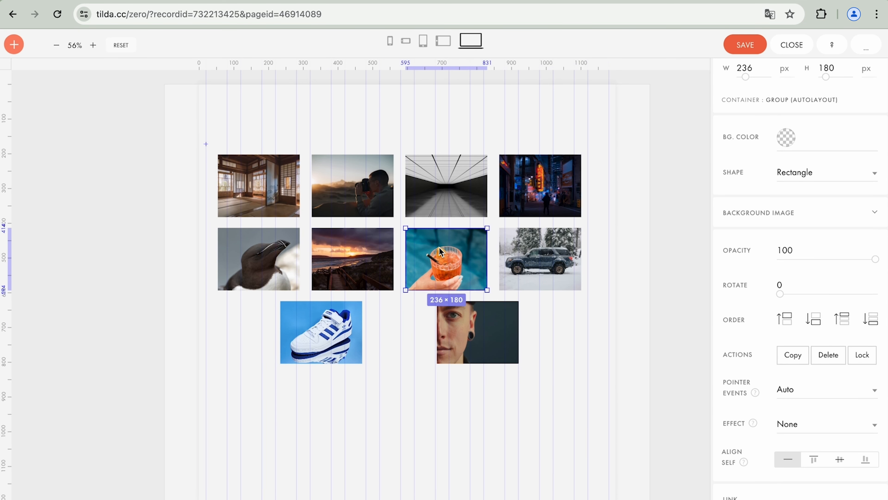
Step: Try the order options on the cocktail image and move its layer to fourth place in the group's layer list
{"action": "left_click", "coordinate": [786, 319]}
{"action": "left_click", "coordinate": [816, 325]}
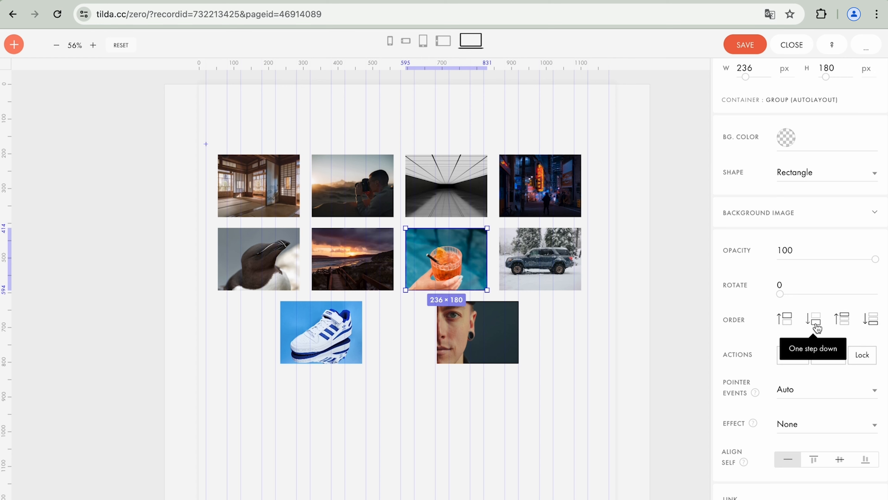
{"action": "left_click", "coordinate": [842, 318]}
{"action": "key", "text": "shift+l"}
{"action": "left_click_drag", "start_coordinate": [55, 106], "coordinate": [86, 179]}
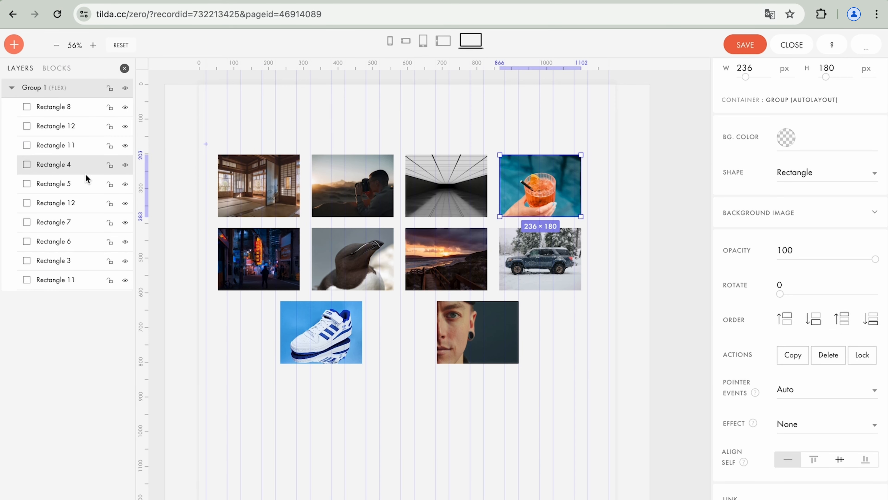
Step: Switch to the tablet screen size, narrow the image group and increase its height
{"action": "left_click", "coordinate": [423, 41]}
{"action": "left_click", "coordinate": [628, 239]}
{"action": "left_click_drag", "start_coordinate": [633, 240], "coordinate": [497, 238]}
{"action": "left_click_drag", "start_coordinate": [471, 368], "coordinate": [472, 455]}
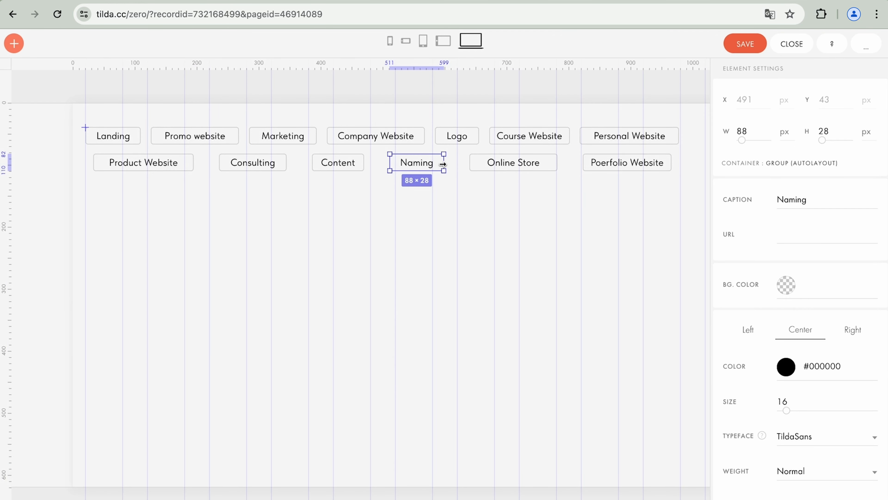
Step: Widen the Naming button in the auto layout tag group and select the Logo button
{"action": "left_click_drag", "start_coordinate": [444, 163], "coordinate": [488, 163]}
{"action": "left_click", "coordinate": [465, 137]}
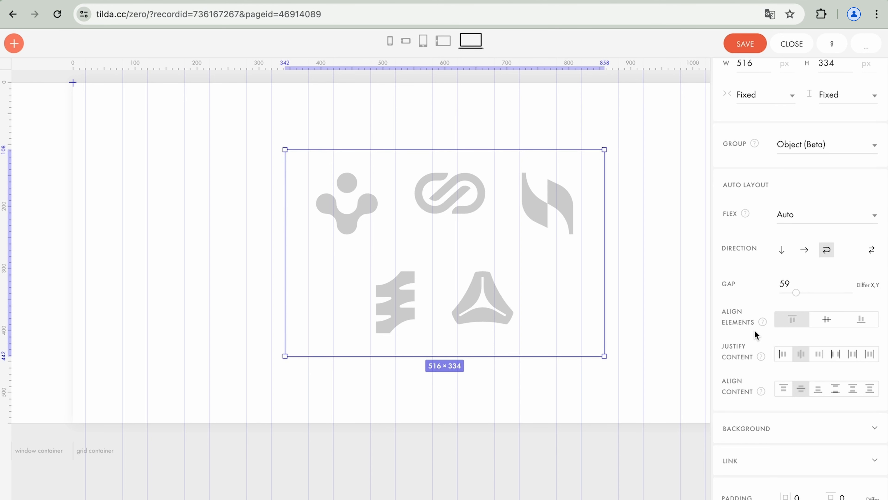
Step: Set Align Elements to Bottom for the group of five gray logos
{"action": "left_click", "coordinate": [858, 327]}
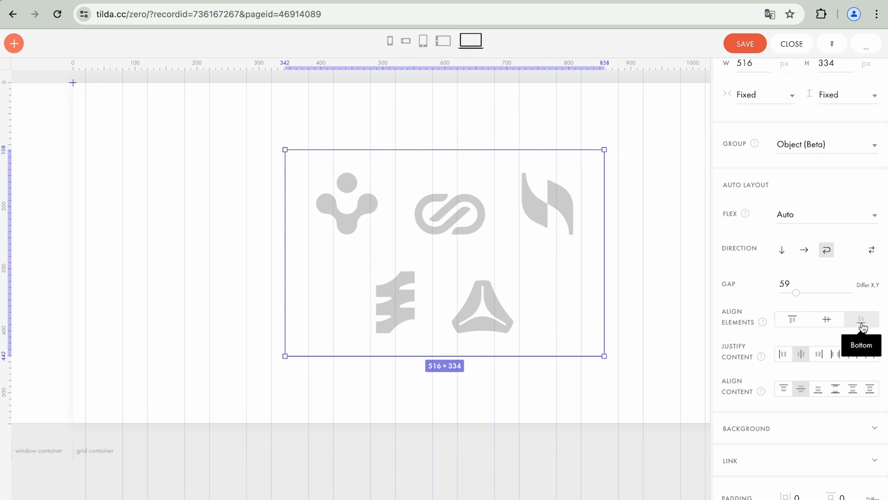
Step: Set the logo group's Align Elements to Center and try Align Content at Top and Bottom before setting it to Center
{"action": "left_click", "coordinate": [828, 326]}
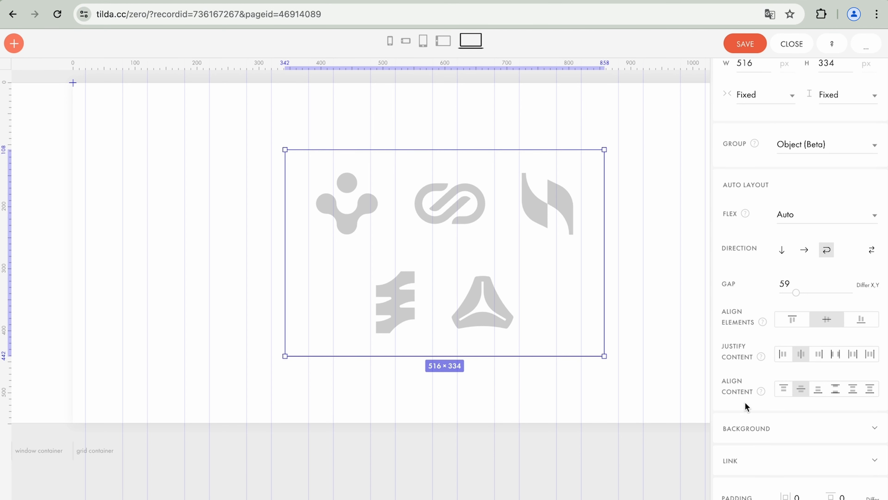
{"action": "left_click", "coordinate": [782, 395]}
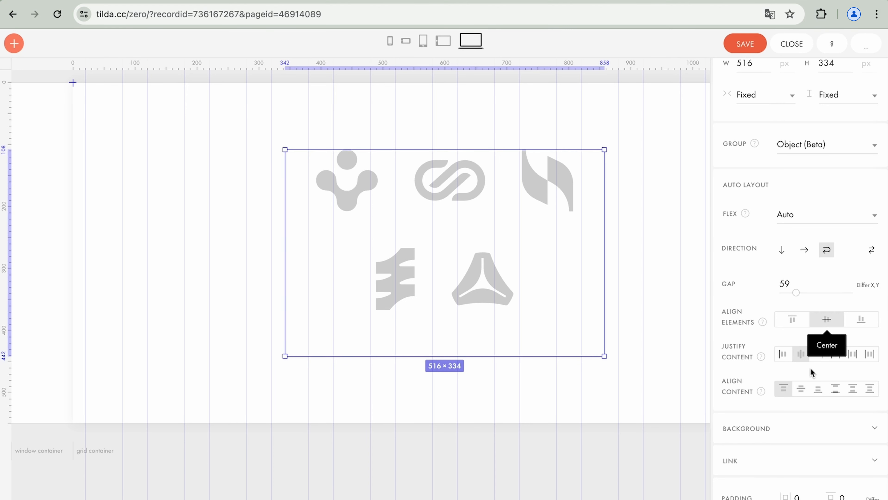
{"action": "left_click", "coordinate": [802, 390]}
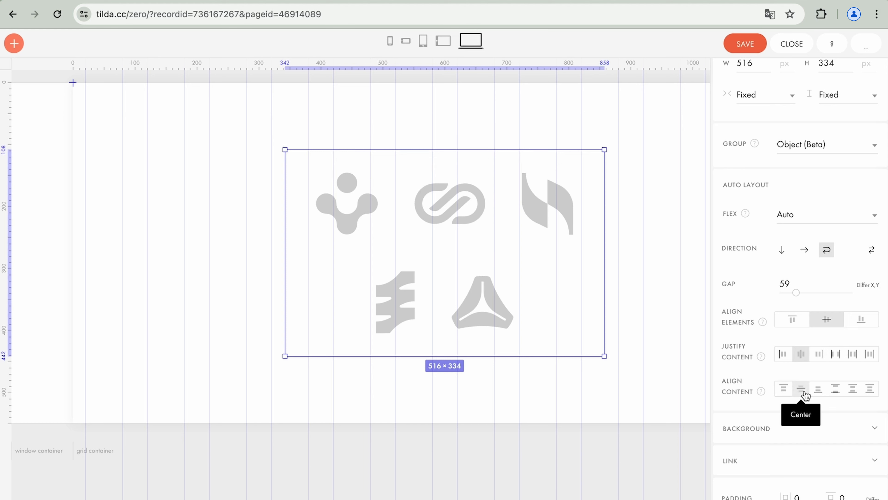
{"action": "left_click", "coordinate": [818, 394]}
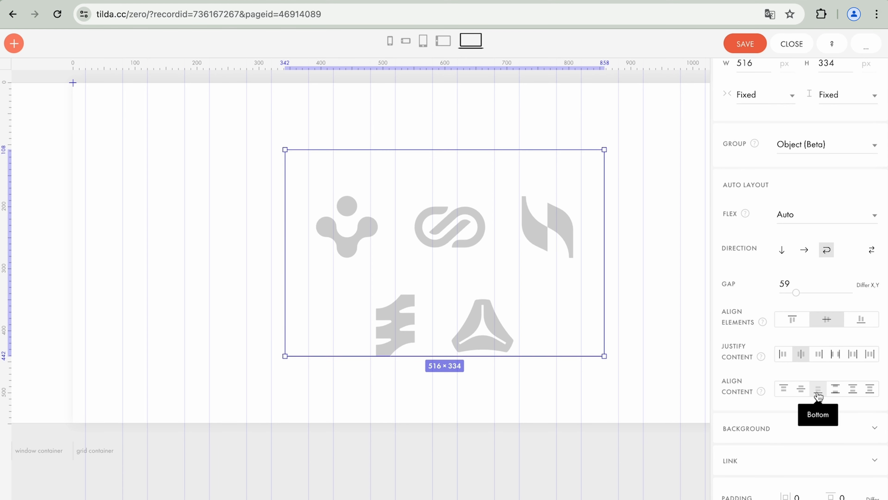
{"action": "left_click", "coordinate": [801, 390]}
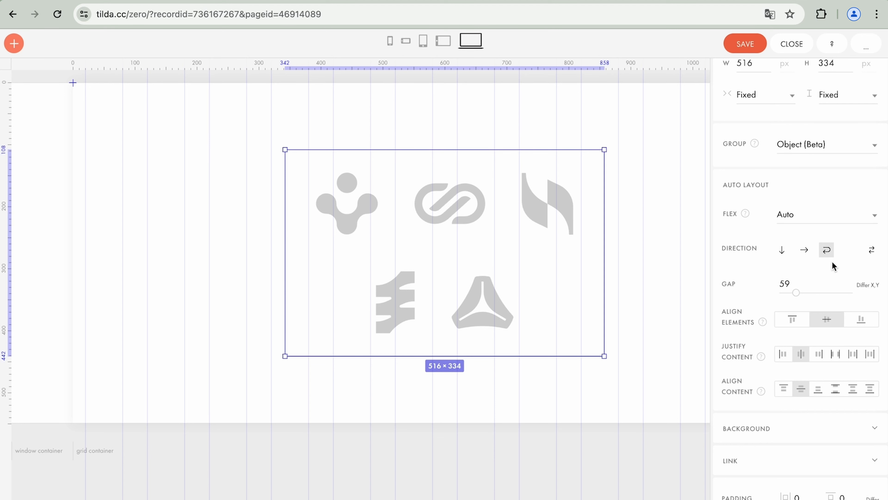
{"action": "left_click", "coordinate": [859, 97]}
{"action": "left_click", "coordinate": [859, 96]}
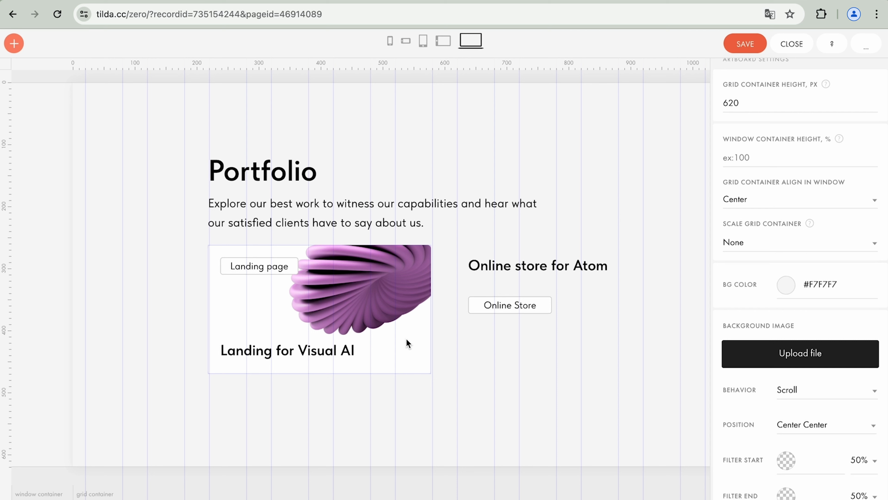
Step: Group the "Online store for Atom" heading with the Online Store button and set the group type to Object (Beta)
{"action": "left_click_drag", "start_coordinate": [451, 250], "coordinate": [582, 357]}
{"action": "key", "text": "ctrl+g"}
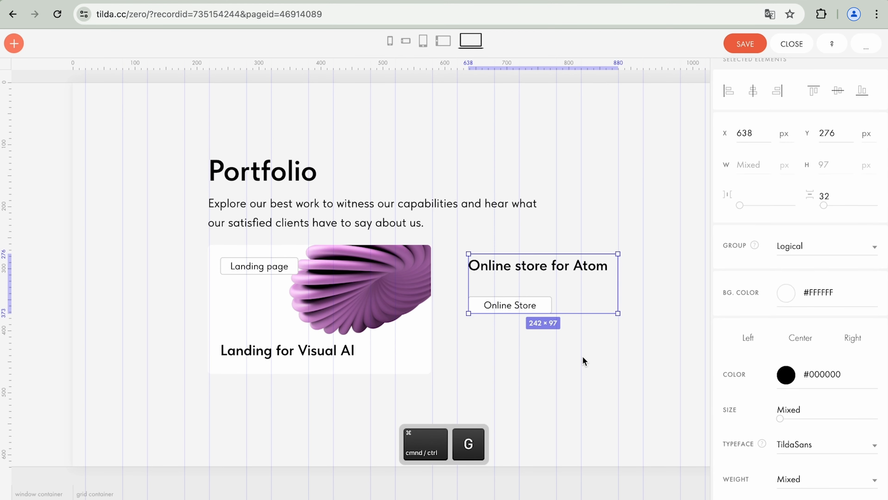
{"action": "left_click", "coordinate": [819, 254]}
{"action": "left_click", "coordinate": [829, 262]}
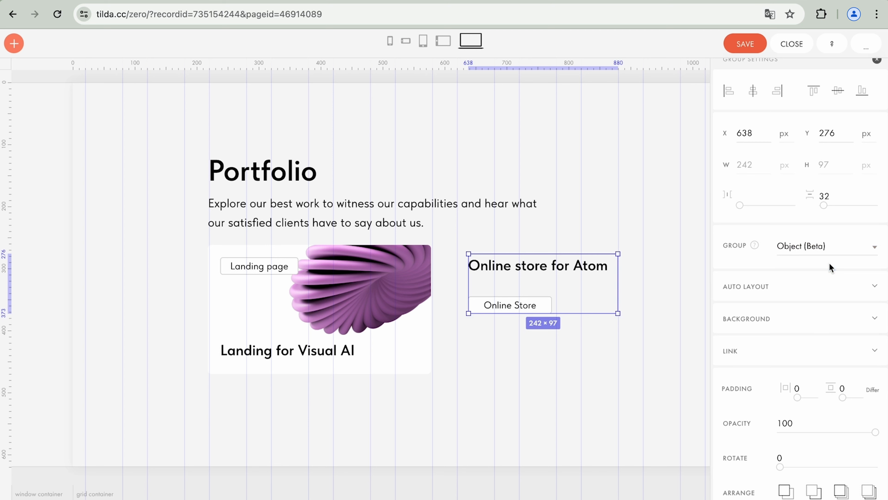
Step: Set the new group's Flex to Auto and reverse the order of its vertically stacked elements
{"action": "left_click", "coordinate": [836, 292]}
{"action": "left_click", "coordinate": [835, 329]}
{"action": "left_click", "coordinate": [835, 336]}
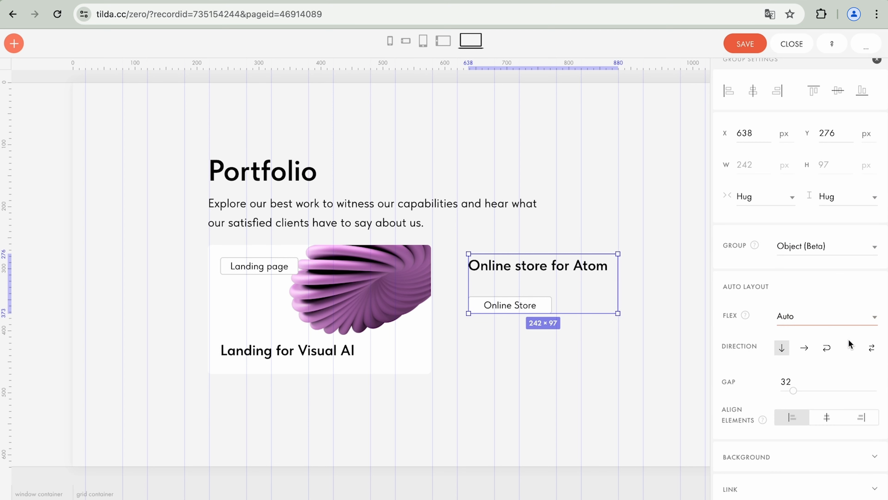
{"action": "left_click", "coordinate": [871, 353]}
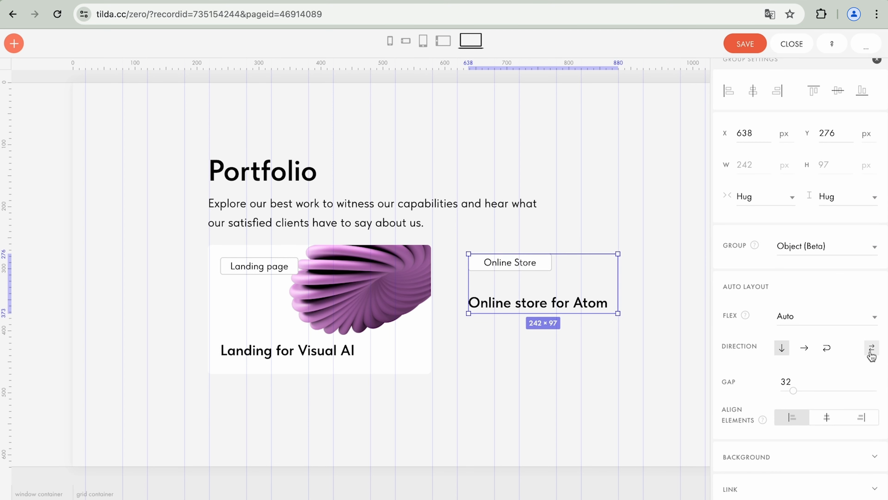
Step: Stretch the Online Store group to a height of about 208 px and justify its content with Space between
{"action": "left_click_drag", "start_coordinate": [609, 314], "coordinate": [608, 383]}
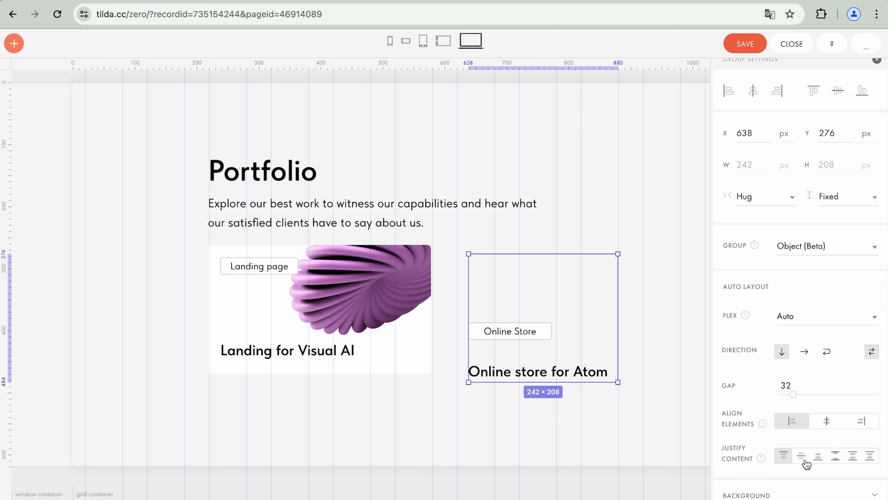
{"action": "left_click", "coordinate": [835, 455]}
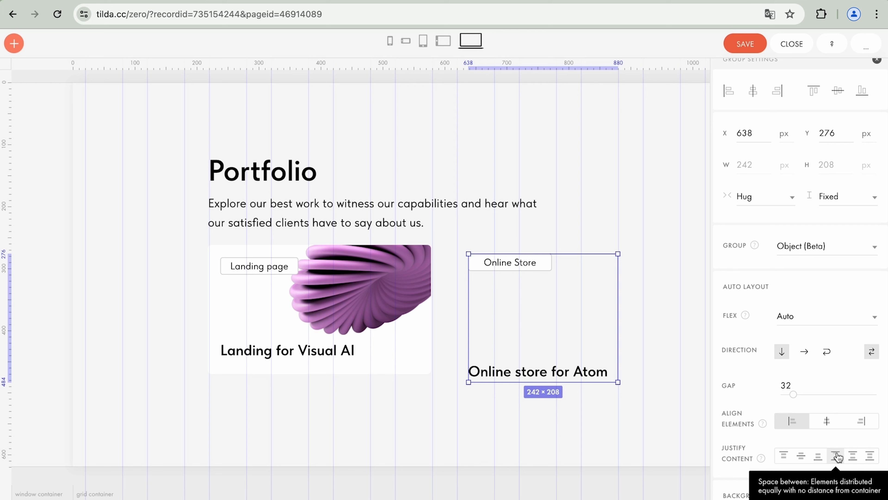
Step: Set the Online Store group's horizontal and vertical padding to 20 and expand the padding into separate values per side
{"action": "scroll", "coordinate": [838, 454], "scroll_direction": "down", "scroll_amount": 6}
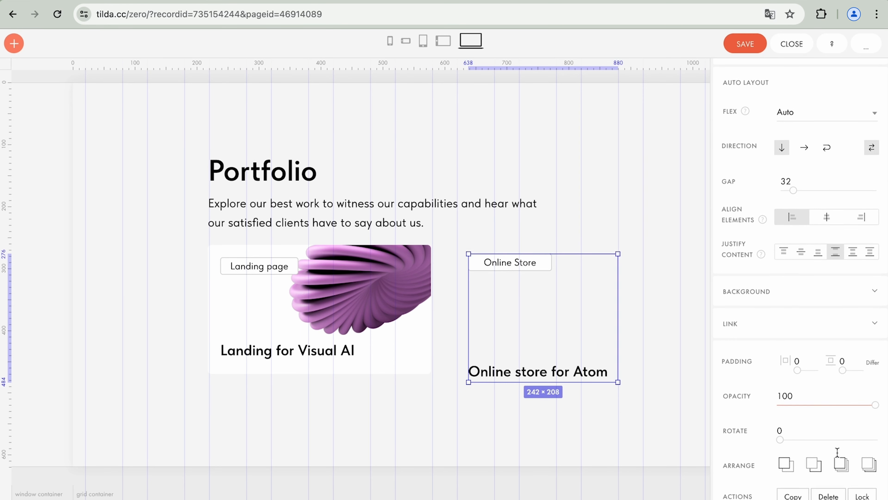
{"action": "scroll", "coordinate": [836, 452], "scroll_direction": "down", "scroll_amount": 1}
{"action": "left_click", "coordinate": [805, 323]}
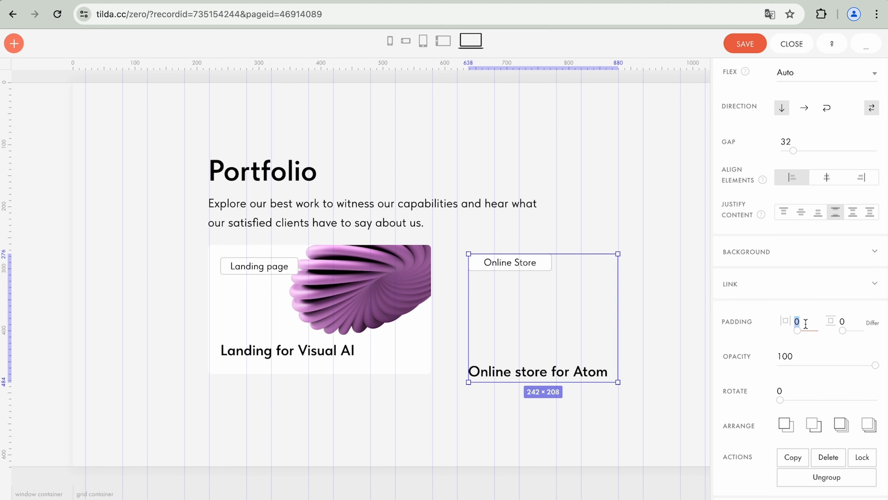
{"action": "type", "text": "20"}
{"action": "left_click", "coordinate": [854, 323]}
{"action": "type", "text": "20"}
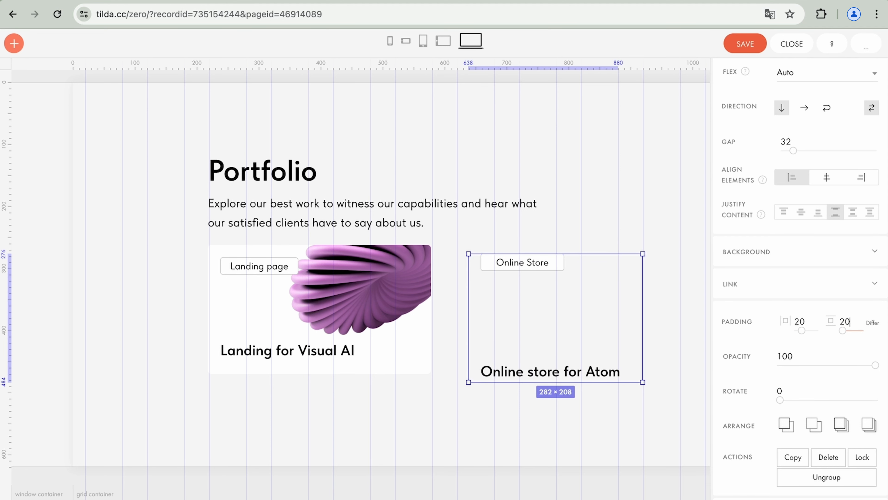
{"action": "left_click", "coordinate": [872, 325]}
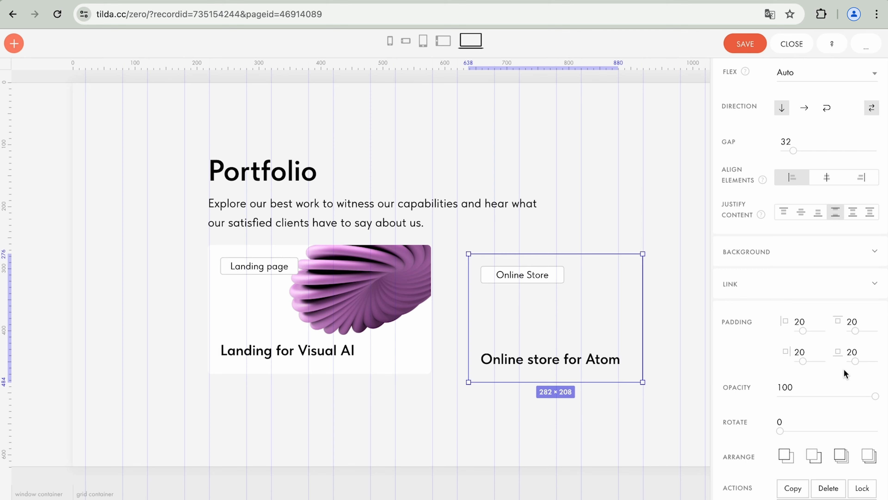
Step: Add card_2.png as the Online Store group's background image and give the group a border radius of 6
{"action": "left_click", "coordinate": [851, 258]}
{"action": "left_click", "coordinate": [820, 317]}
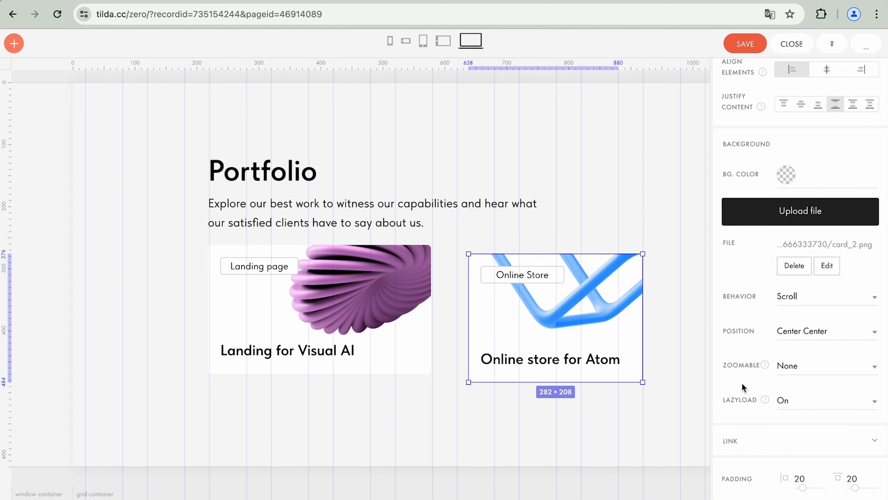
{"action": "scroll", "coordinate": [742, 382], "scroll_direction": "down", "scroll_amount": 3}
{"action": "scroll", "coordinate": [741, 382], "scroll_direction": "down", "scroll_amount": 7}
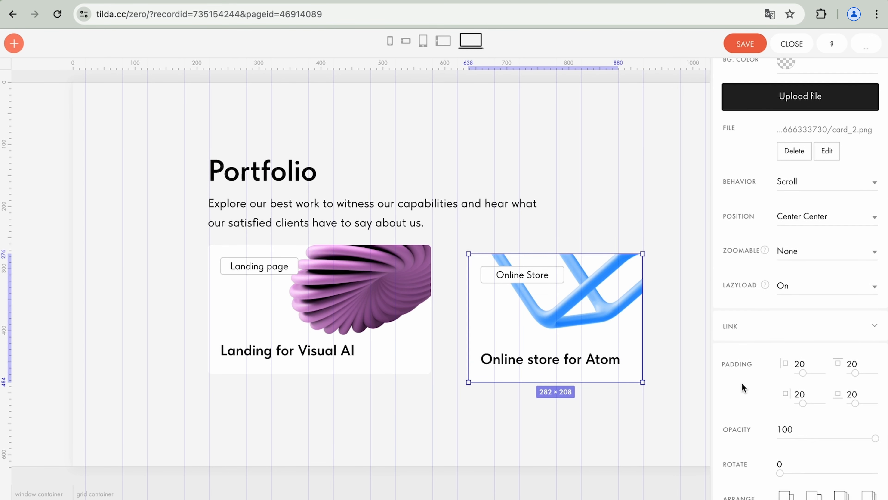
{"action": "left_click", "coordinate": [854, 377]}
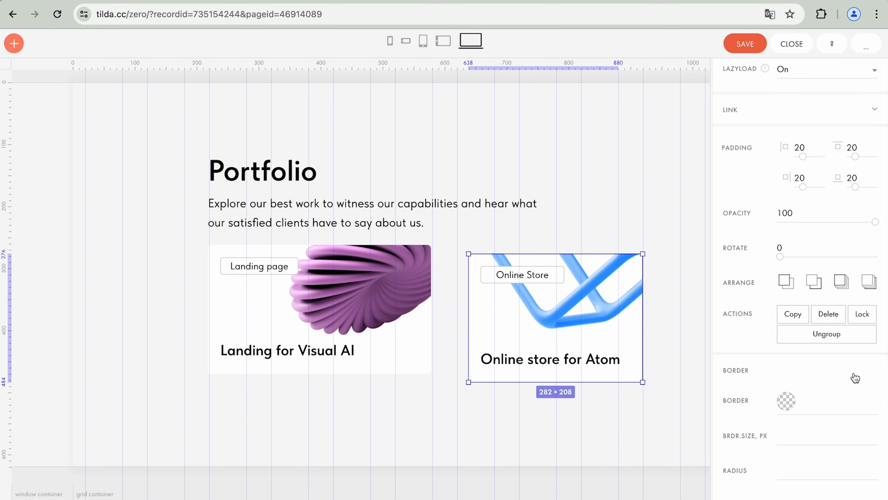
{"action": "left_click", "coordinate": [789, 469]}
{"action": "type", "text": "6"}
{"action": "left_click", "coordinate": [651, 414]}
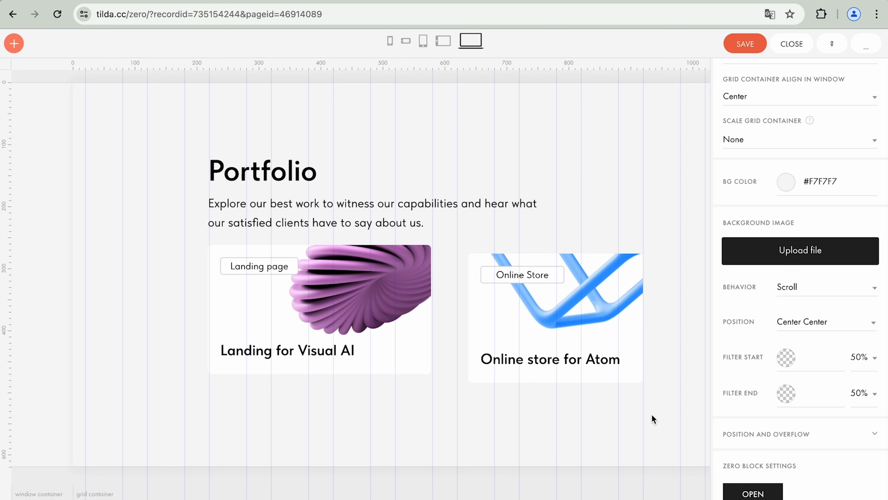
Step: Set the Online Store card's width to 360 px and align both portfolio cards along their top edges
{"action": "left_click", "coordinate": [631, 372]}
{"action": "scroll", "coordinate": [787, 252], "scroll_direction": "up", "scroll_amount": 3}
{"action": "left_click", "coordinate": [745, 174]}
{"action": "type", "text": "360"}
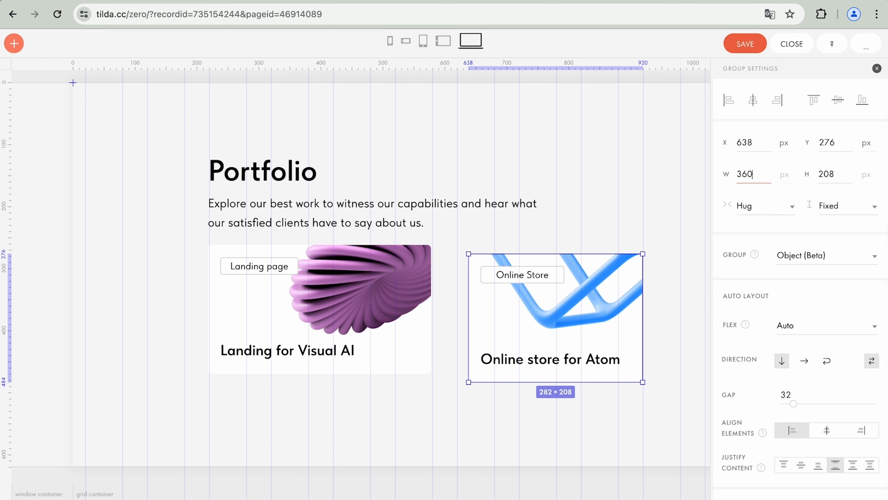
{"action": "key", "text": "Return"}
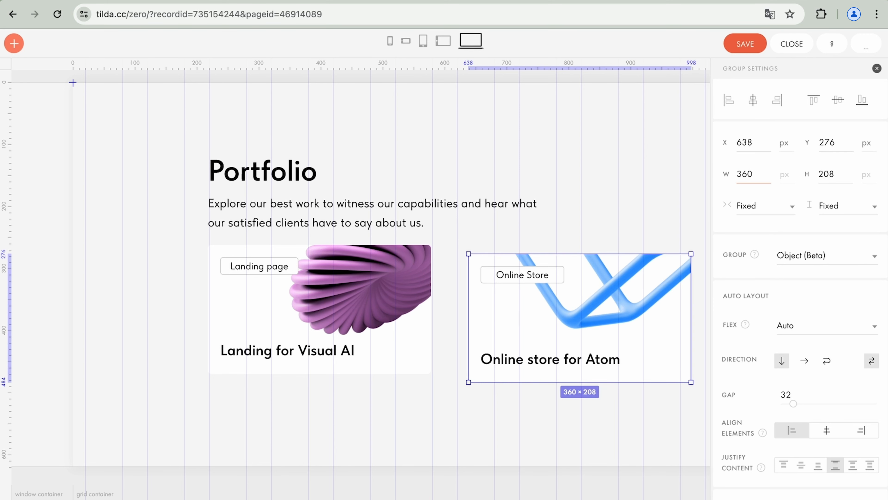
{"action": "left_click_drag", "start_coordinate": [406, 407], "coordinate": [535, 318]}
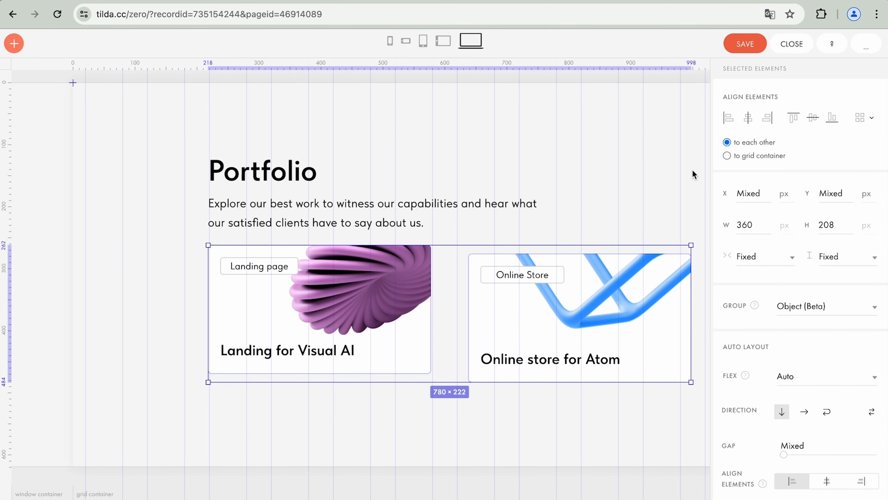
{"action": "left_click", "coordinate": [793, 119]}
Step: Select the Online Store card alone and adjust its background image settings
{"action": "left_click", "coordinate": [655, 273]}
{"action": "scroll", "coordinate": [764, 313], "scroll_direction": "down", "scroll_amount": 10}
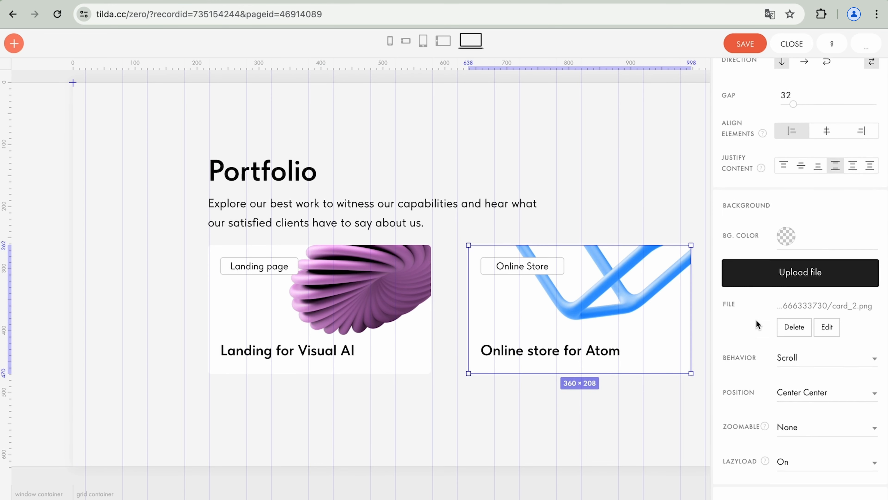
{"action": "left_click", "coordinate": [812, 307]}
{"action": "left_click", "coordinate": [809, 332]}
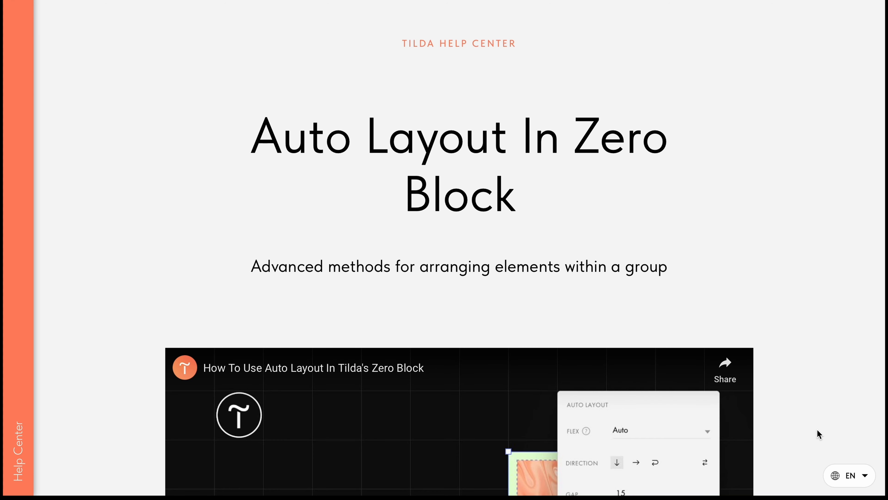
Step: Read through the introduction of the "Auto Layout In Zero Block" Help Center article
{"action": "scroll", "coordinate": [817, 429], "scroll_direction": "down", "scroll_amount": 7}
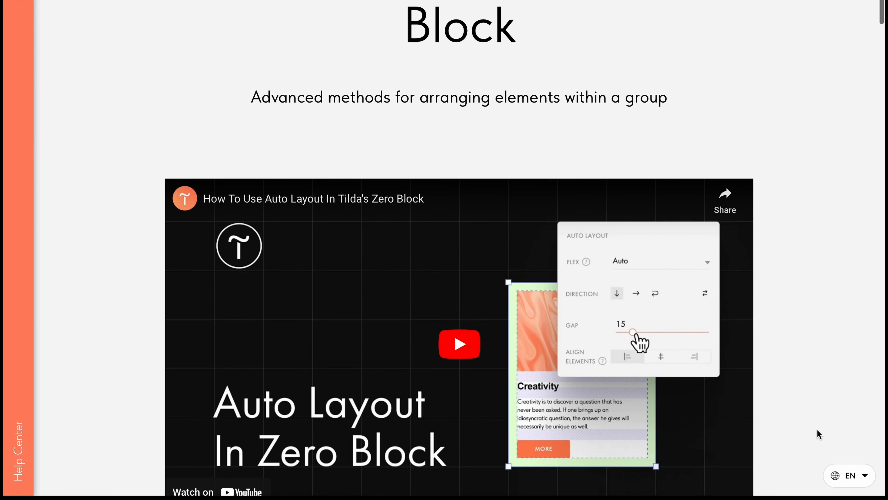
{"action": "scroll", "coordinate": [817, 429], "scroll_direction": "down", "scroll_amount": 7}
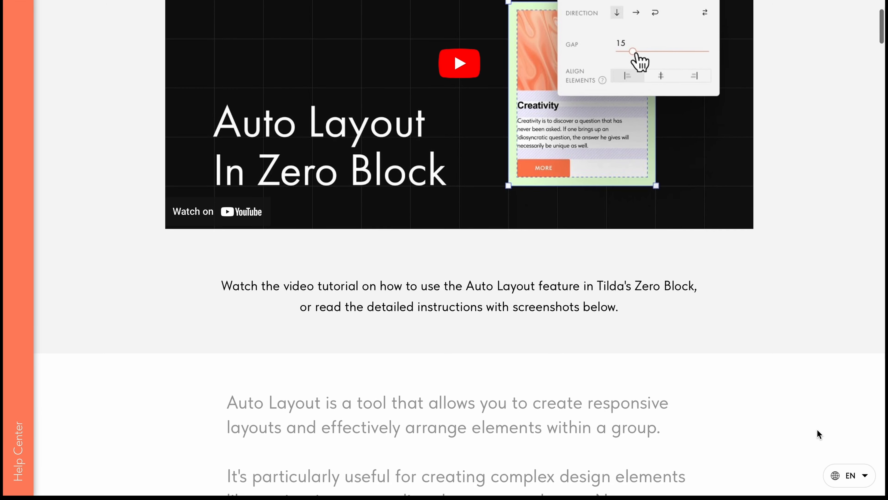
{"action": "scroll", "coordinate": [817, 430], "scroll_direction": "down", "scroll_amount": 7}
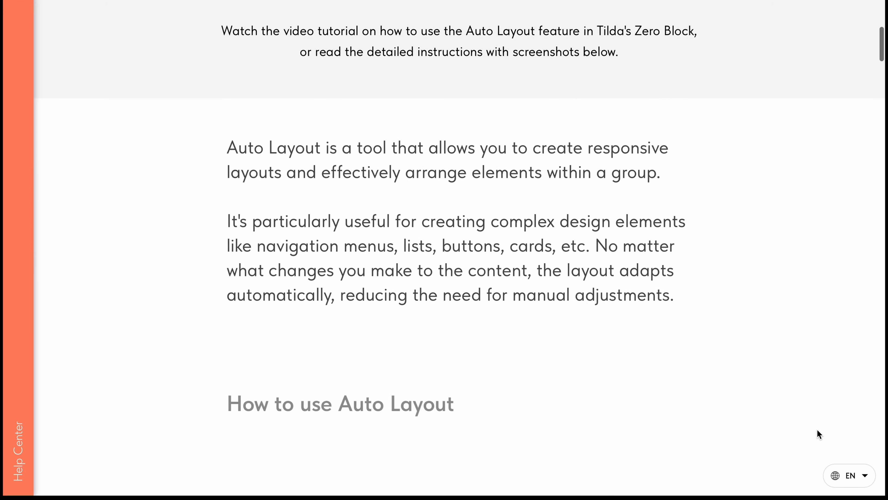